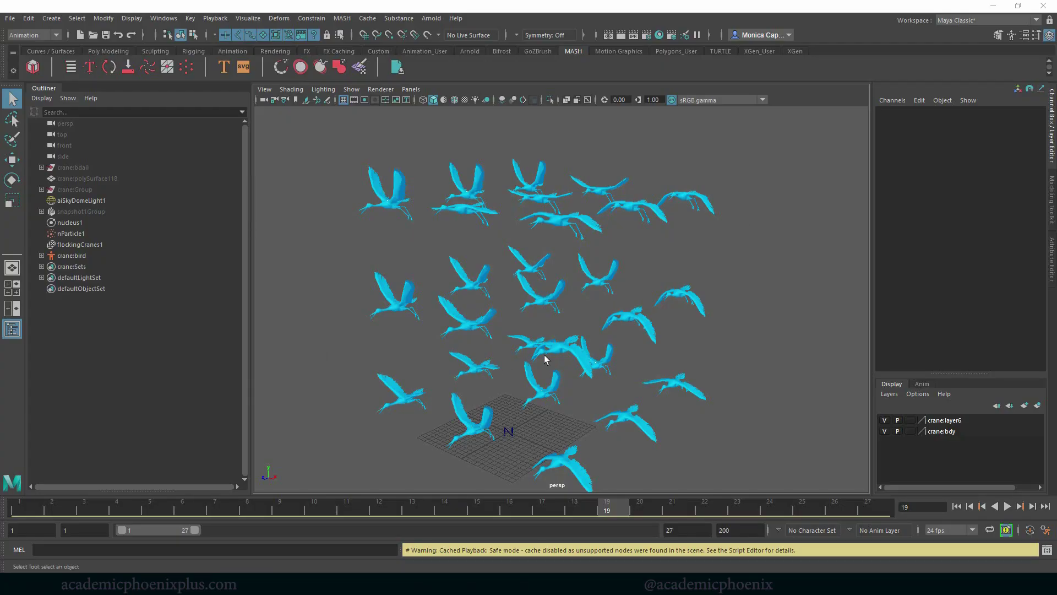
# Play back the finished crane flock animation and examine the wing motion from another viewing angle.
pyautogui.keyDown('alt'); pyautogui.moveTo(484, 351); pyautogui.dragTo(457, 345); pyautogui.keyUp('alt')
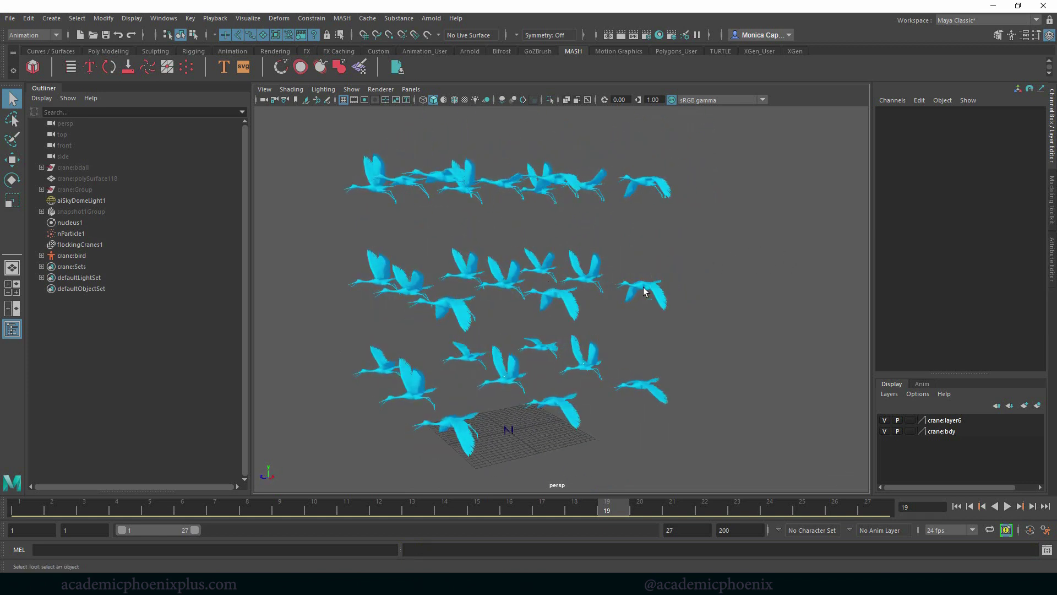
pyautogui.hotkey('alt', 'v')
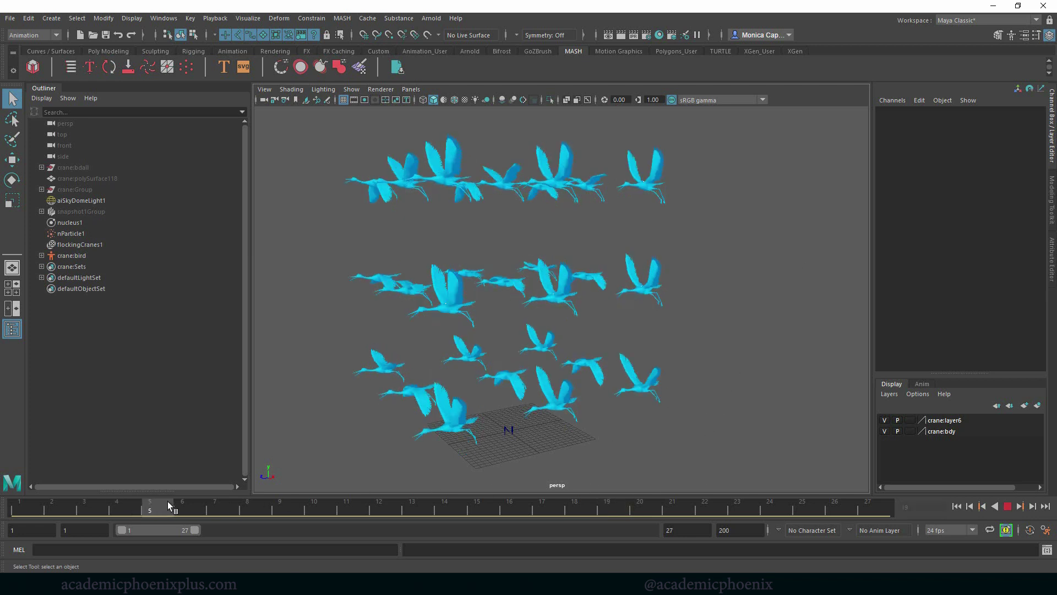
pyautogui.press('Escape')
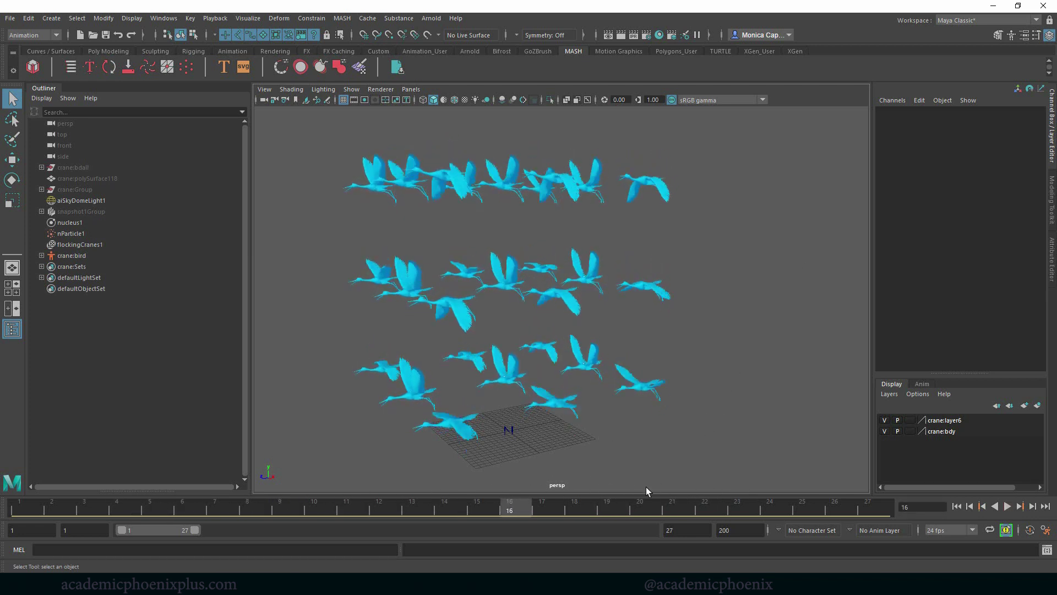
pyautogui.click(1011, 507)
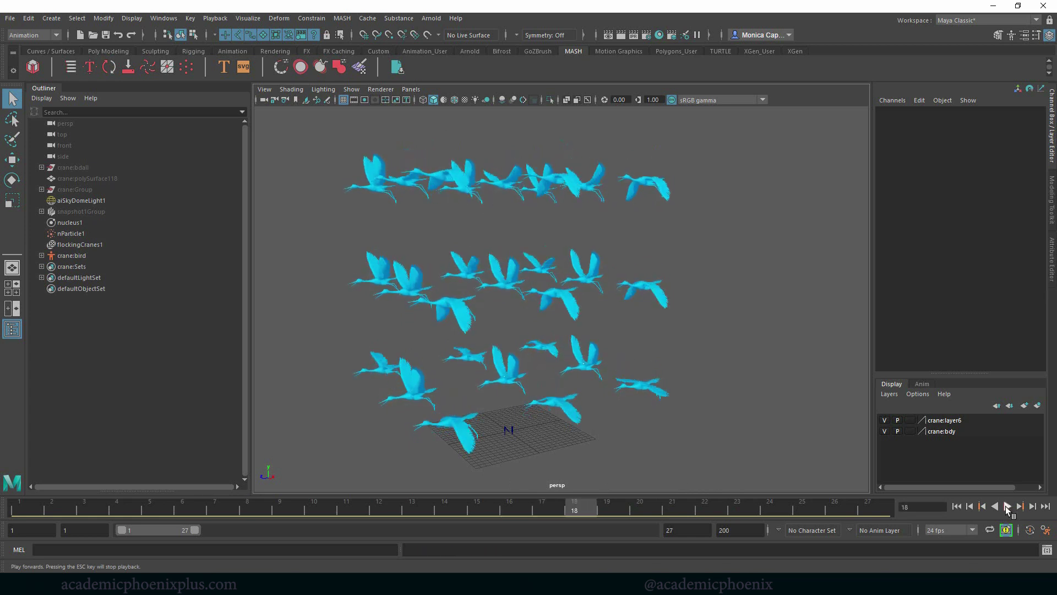
pyautogui.click(1010, 507)
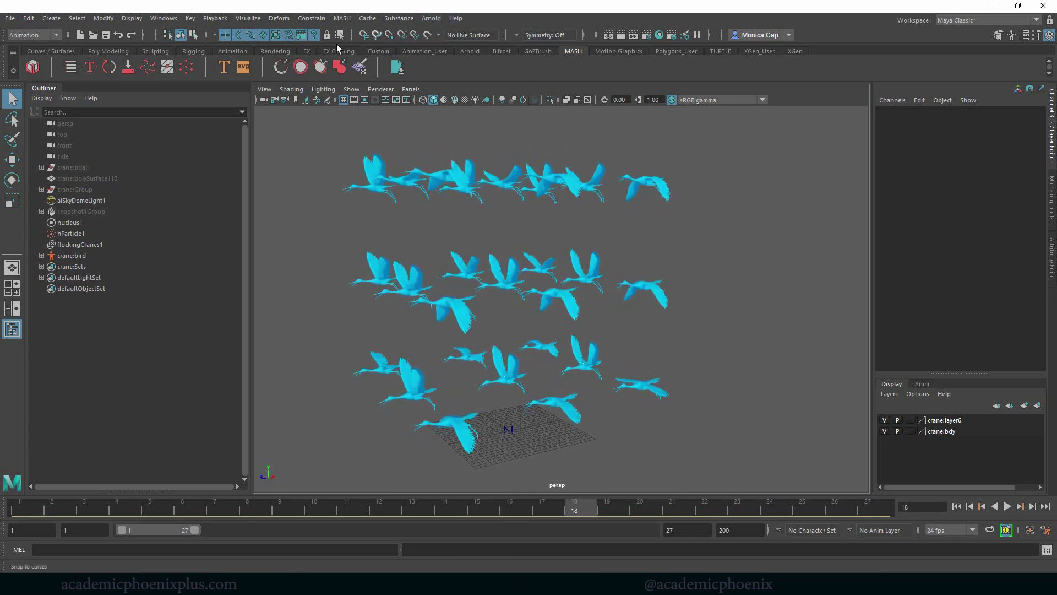
# Select aiSkyDomeLight1, preview the crane flock in the Arnold RenderView, and close the render window.
pyautogui.click(83, 200)
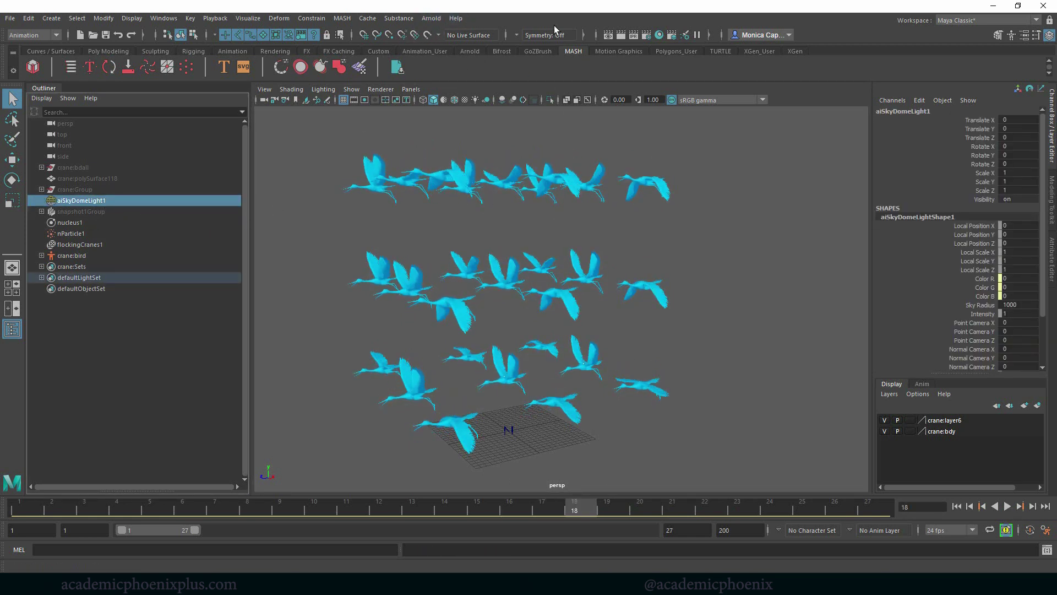
pyautogui.click(434, 22)
pyautogui.click(438, 36)
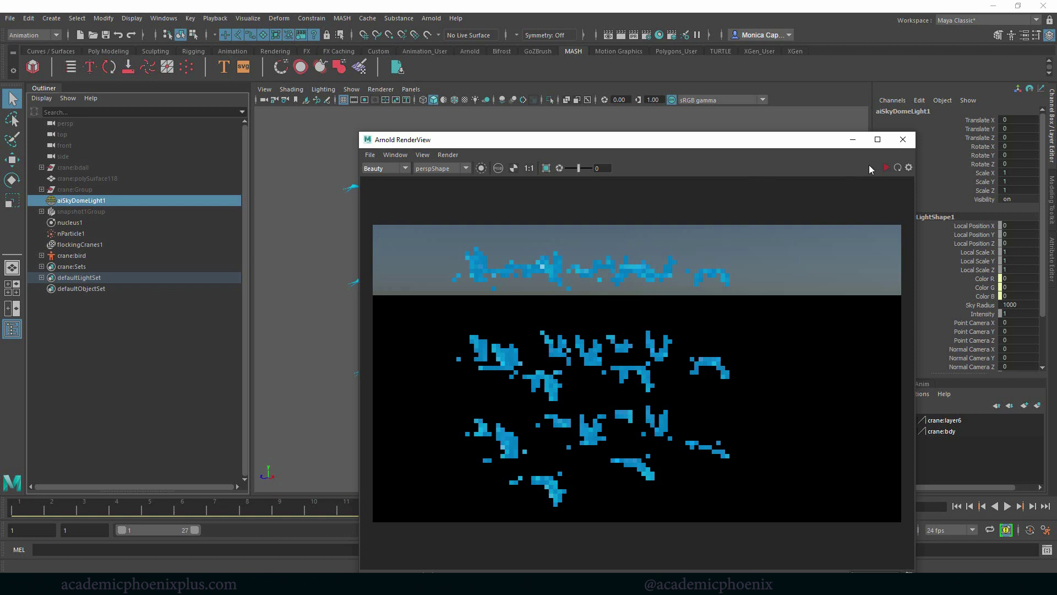
pyautogui.click(902, 139)
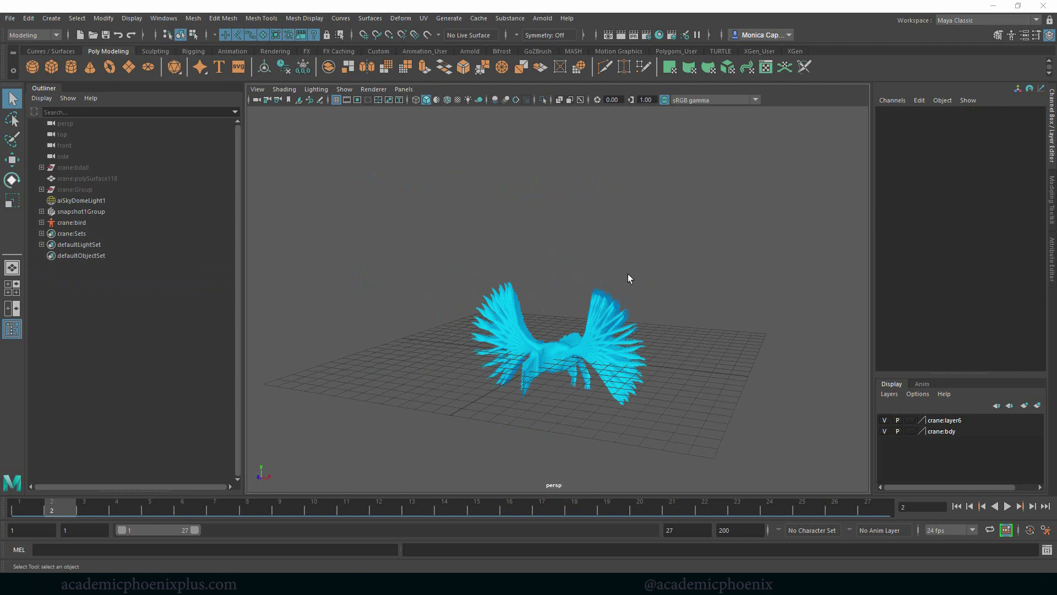
# Inspect the individual crane snapshot meshes inside snapshot1Group by selecting several between transform1_1 and transform1_11.
pyautogui.keyDown('alt'); pyautogui.moveTo(613, 335); pyautogui.dragTo(548, 289); pyautogui.keyUp('alt')
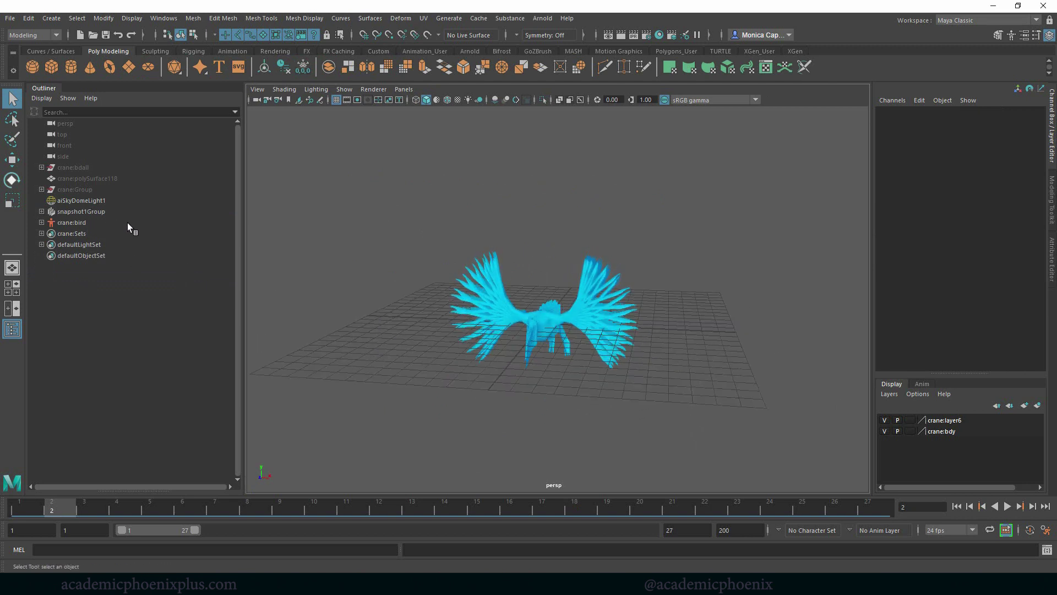
pyautogui.click(90, 211)
pyautogui.click(41, 211)
pyautogui.click(103, 225)
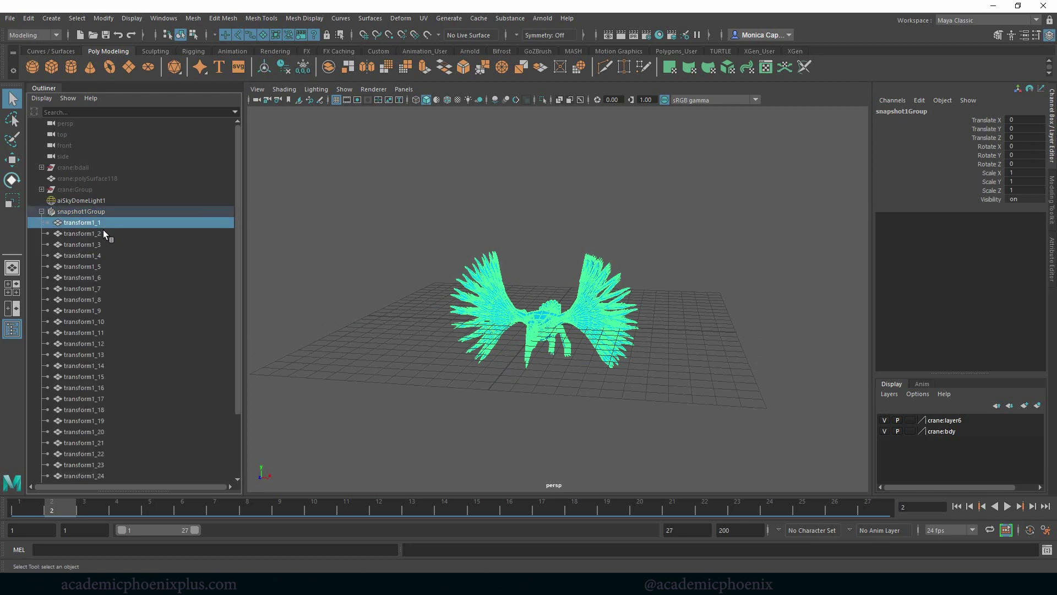
pyautogui.click(104, 234)
pyautogui.click(103, 245)
pyautogui.click(99, 256)
pyautogui.click(96, 277)
pyautogui.click(93, 311)
pyautogui.click(91, 321)
pyautogui.click(90, 333)
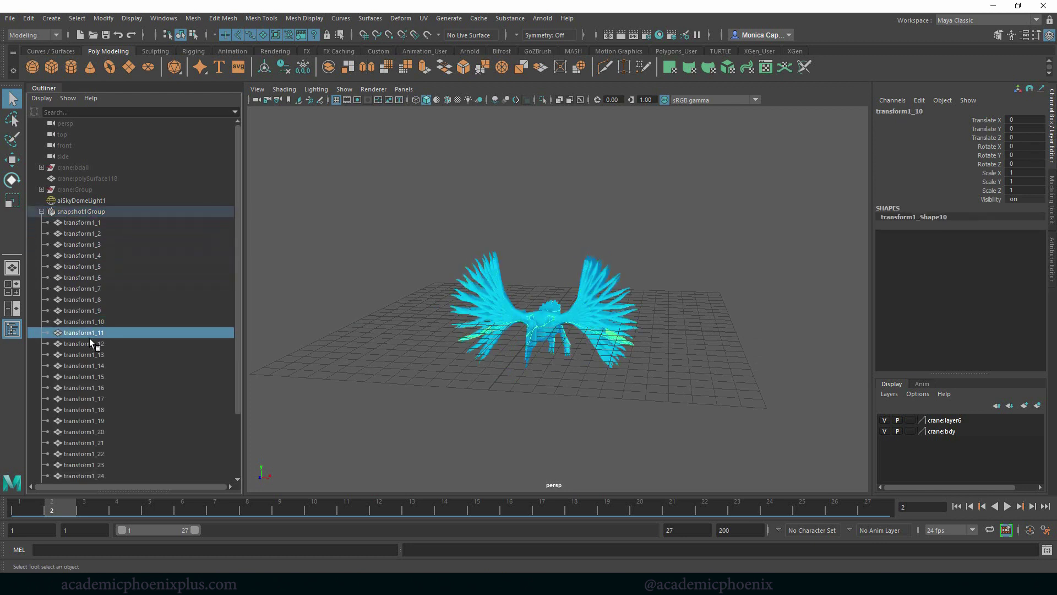
pyautogui.click(90, 211)
pyautogui.click(41, 211)
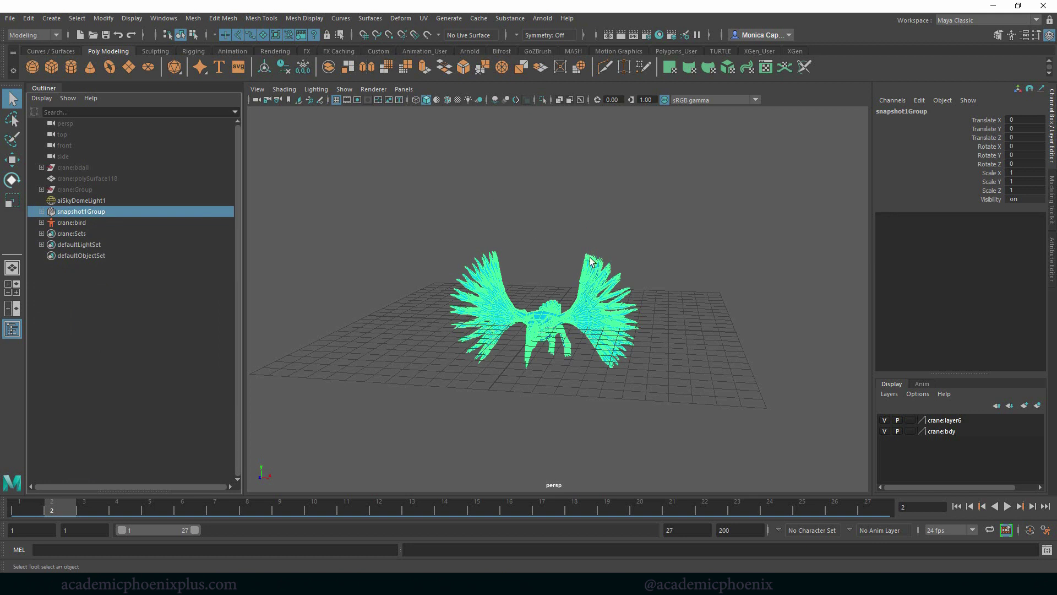
pyautogui.click(441, 283)
pyautogui.keyDown('alt'); pyautogui.moveTo(574, 189); pyautogui.dragTo(549, 215); pyautogui.keyUp('alt')
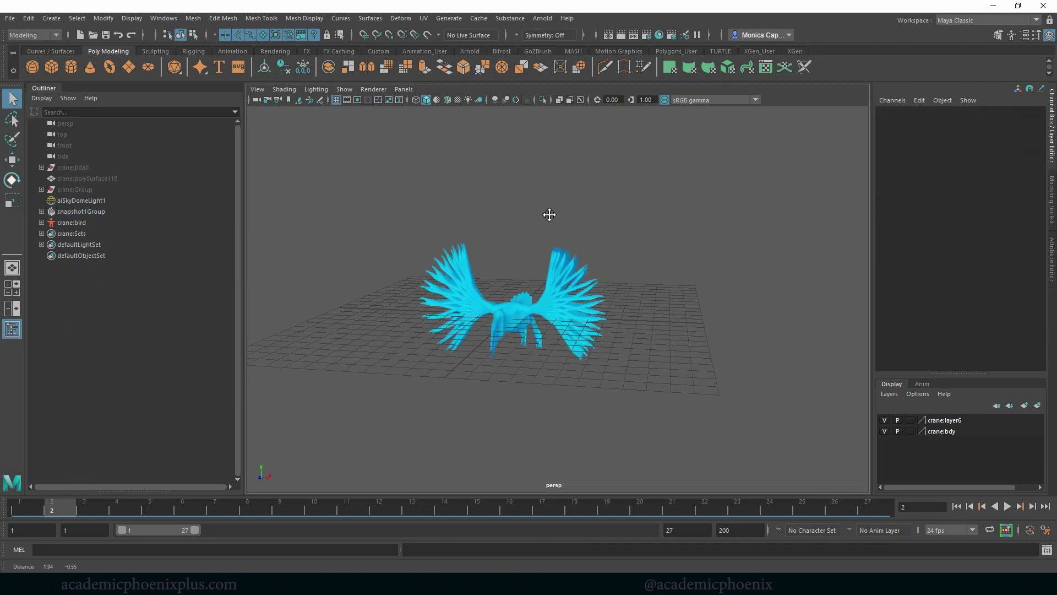
# Select the meshes transform1_1 to transform1_27 in snapshot1Group and create a MASH network from them.
pyautogui.click(41, 211)
pyautogui.moveTo(99, 222); pyautogui.dragTo(127, 435)
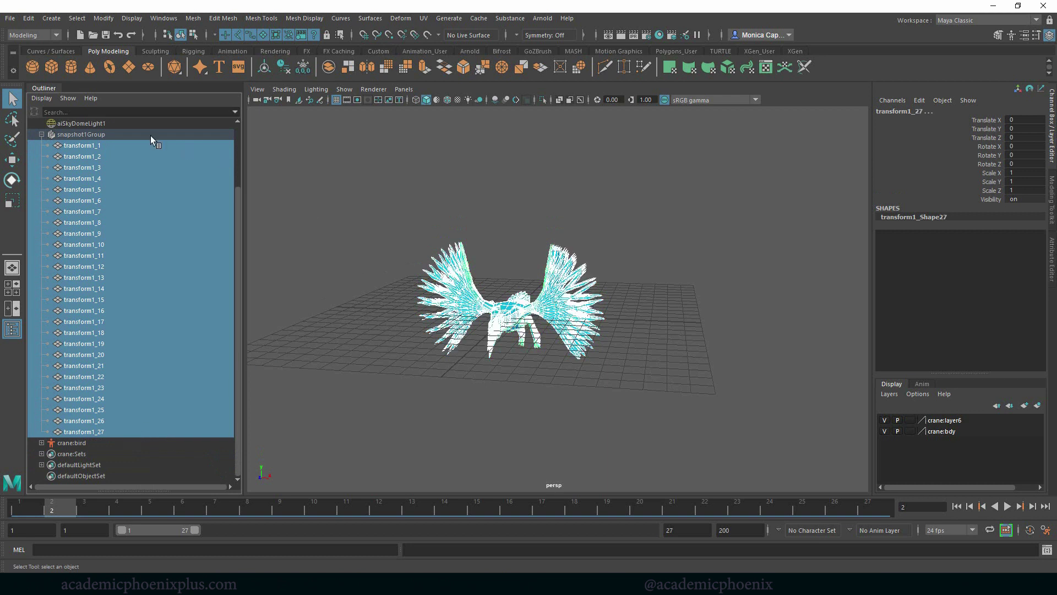
pyautogui.click(574, 52)
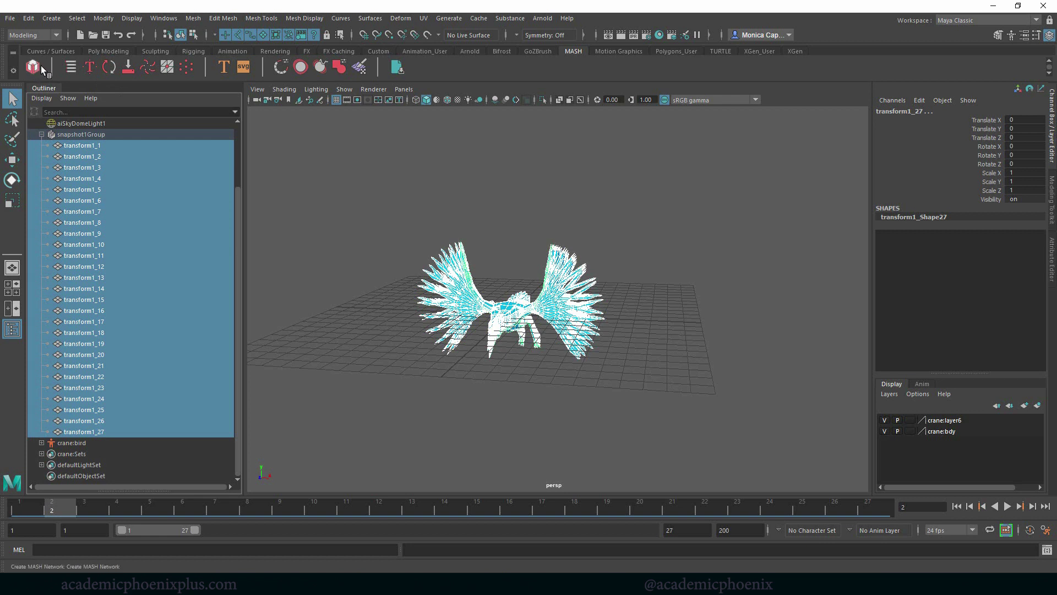
pyautogui.click(32, 34)
pyautogui.click(26, 80)
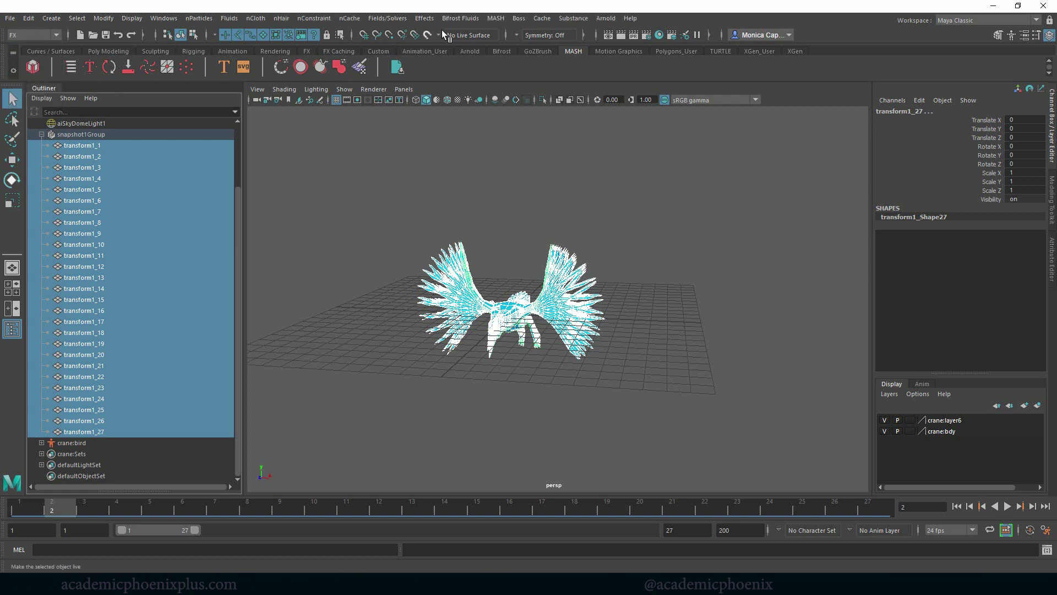
pyautogui.click(495, 19)
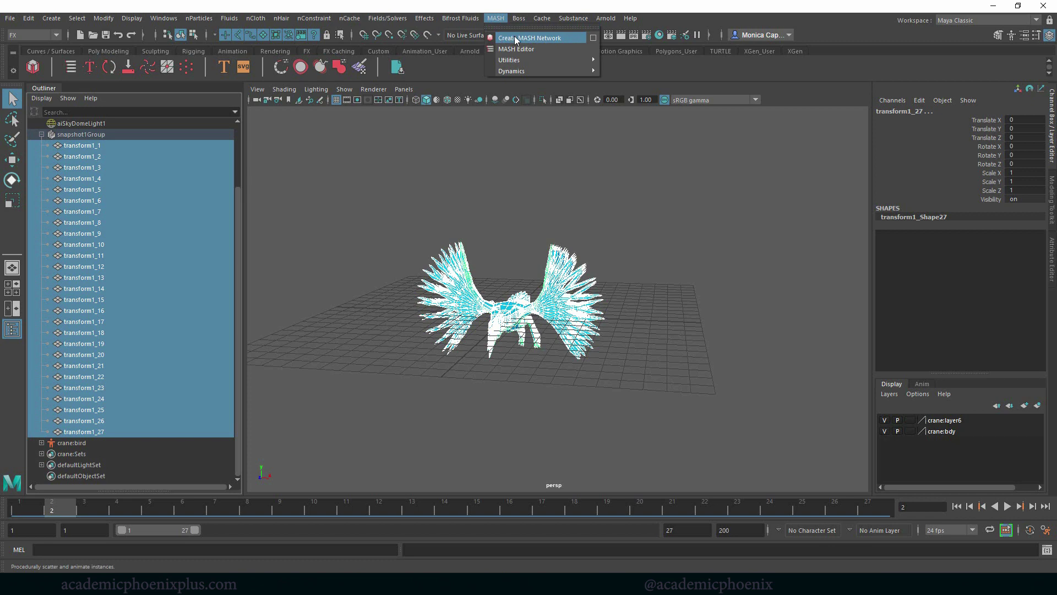
pyautogui.click(516, 39)
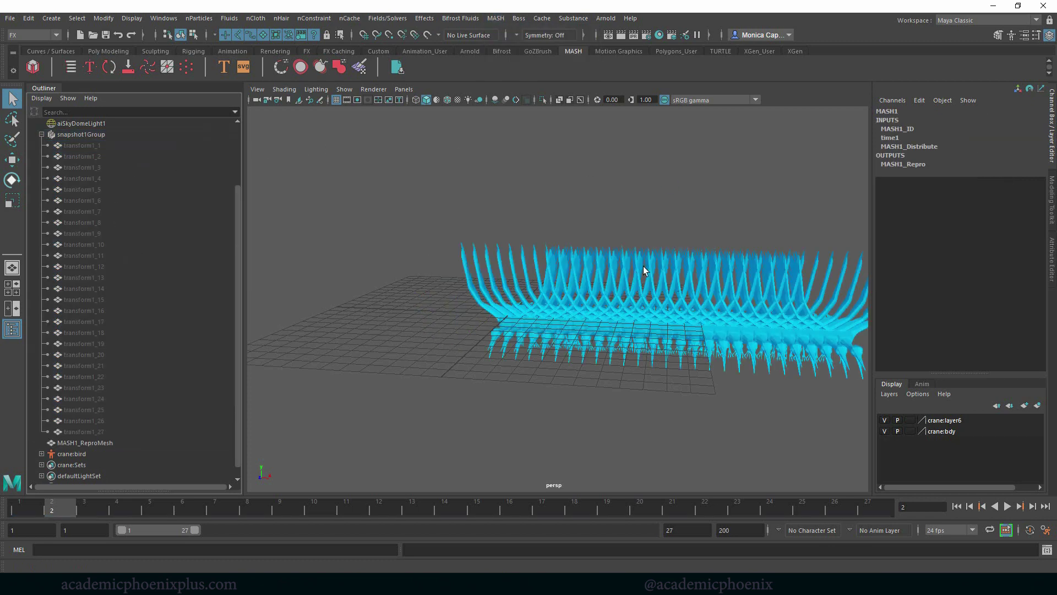
# Select MASH1_ReproMesh, show its attributes, and play the animation briefly from the first frame.
pyautogui.keyDown('alt'); pyautogui.moveTo(644, 269); pyautogui.dragTo(542, 259); pyautogui.keyUp('alt')
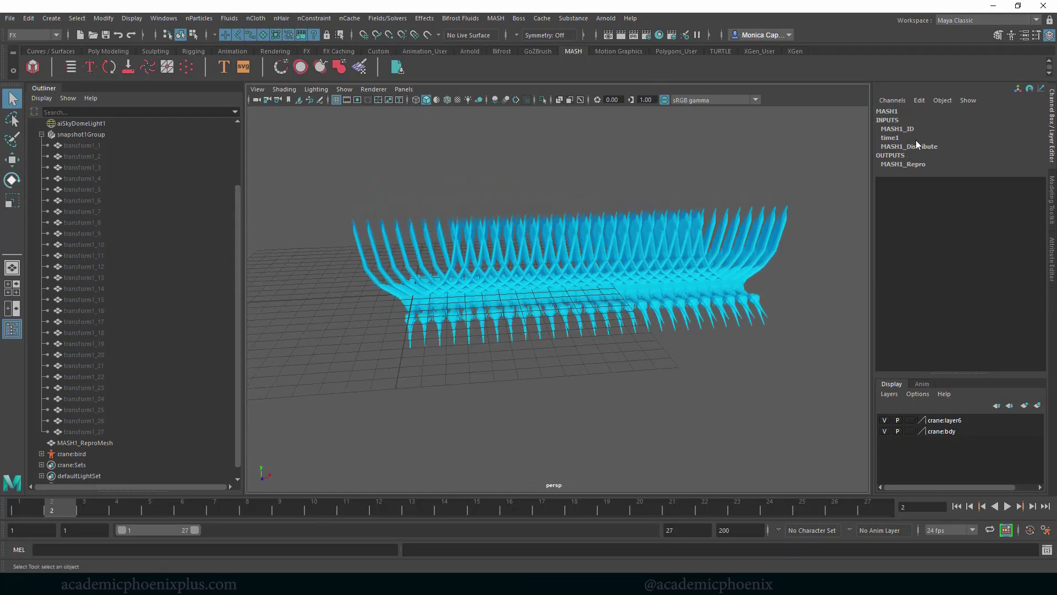
pyautogui.click(637, 260)
pyautogui.hotkey('ctrl', 'a')
pyautogui.click(954, 505)
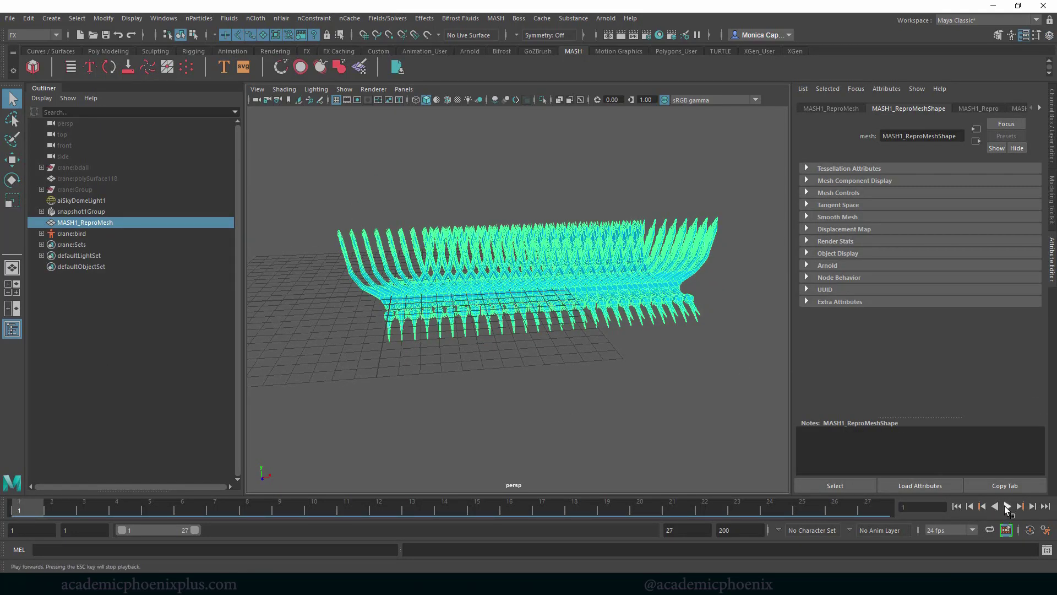
pyautogui.click(1006, 506)
pyautogui.click(1007, 506)
# Set the playback range's end frame to 200.
pyautogui.doubleClick(677, 529)
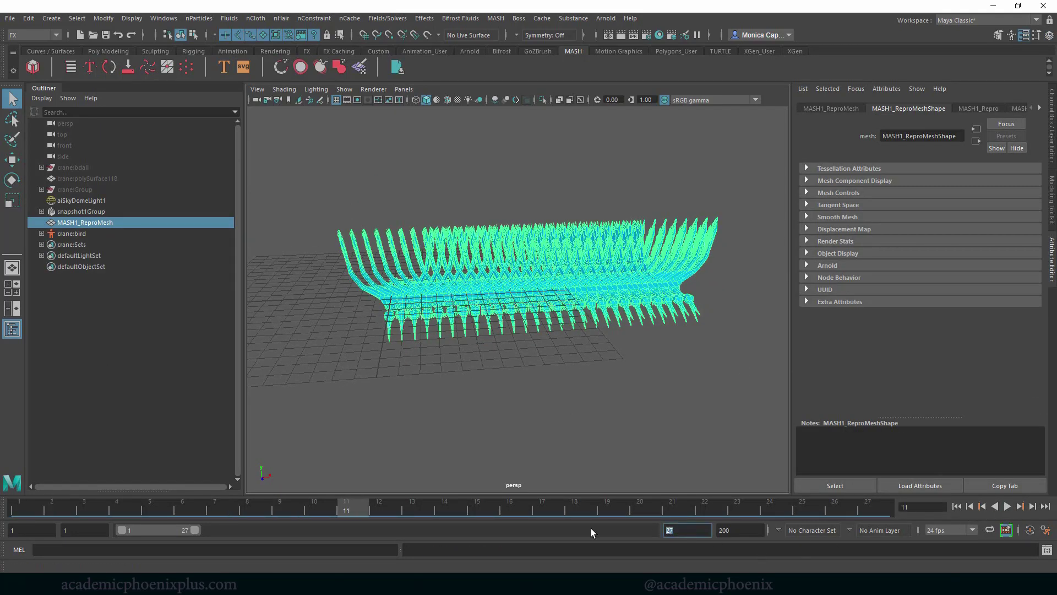
pyautogui.write('10')
pyautogui.press('BackSpace')
pyautogui.press('BackSpace')
pyautogui.write('200')
pyautogui.press('Return')
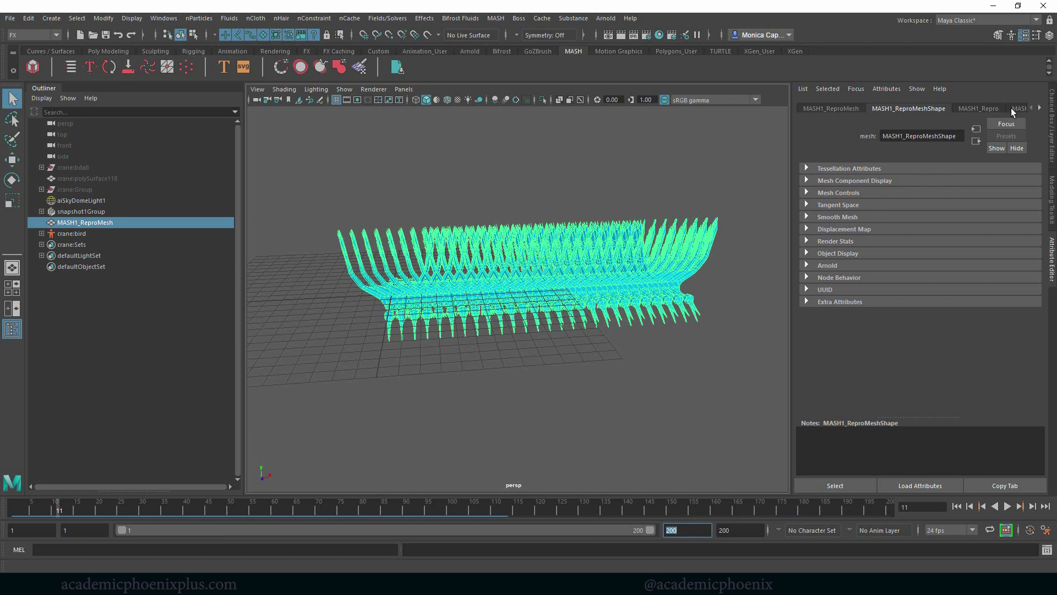
# Add a Random node to the MASH1 network and set its position randomness to about 6.3 in X and 5.1 in Z.
pyautogui.click(1019, 108)
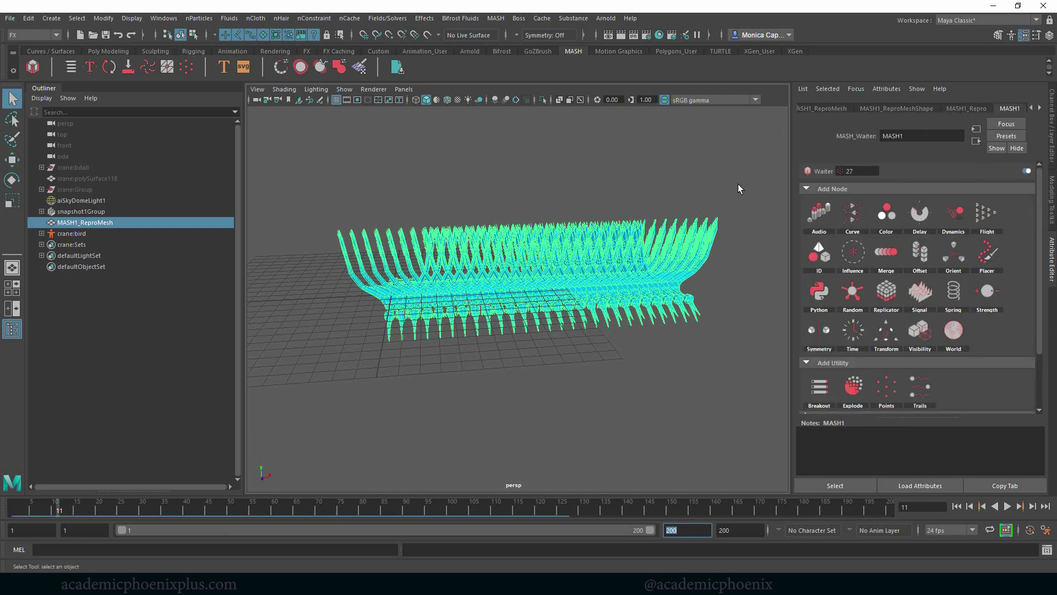
pyautogui.click(871, 302)
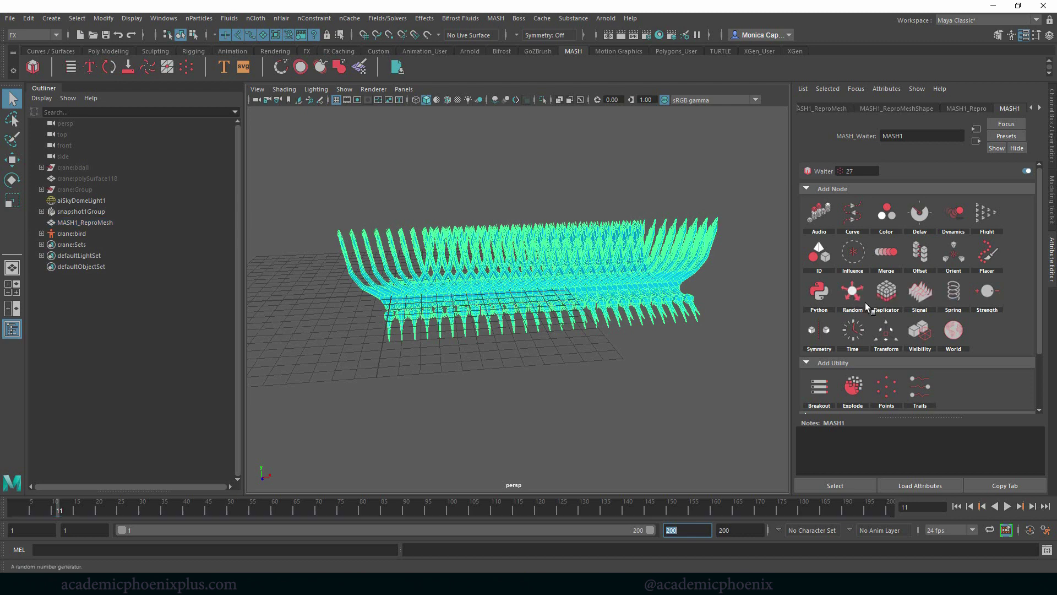
pyautogui.keyDown('alt'); pyautogui.moveTo(572, 348); pyautogui.dragTo(547, 340); pyautogui.keyUp('alt')
pyautogui.moveTo(934, 189); pyautogui.dragTo(989, 187)
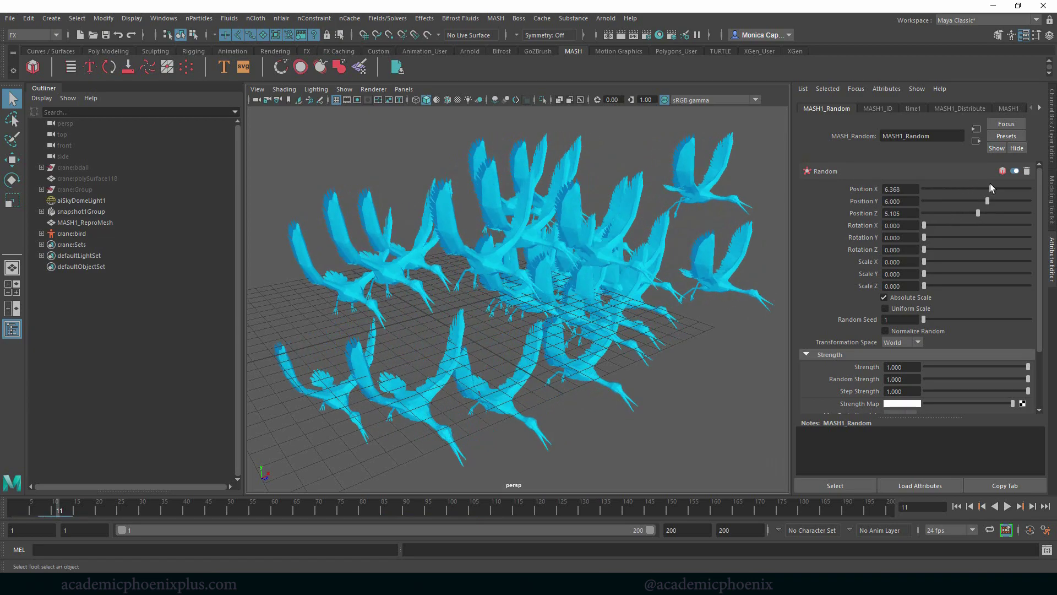
# Spread the cranes farther apart by setting the Random node's Position X to 7.684, Y to 8.947 and Z to 8.105.
pyautogui.click(600, 275)
pyautogui.keyDown('alt'); pyautogui.moveTo(600, 275); pyautogui.dragTo(479, 243); pyautogui.keyUp('alt')
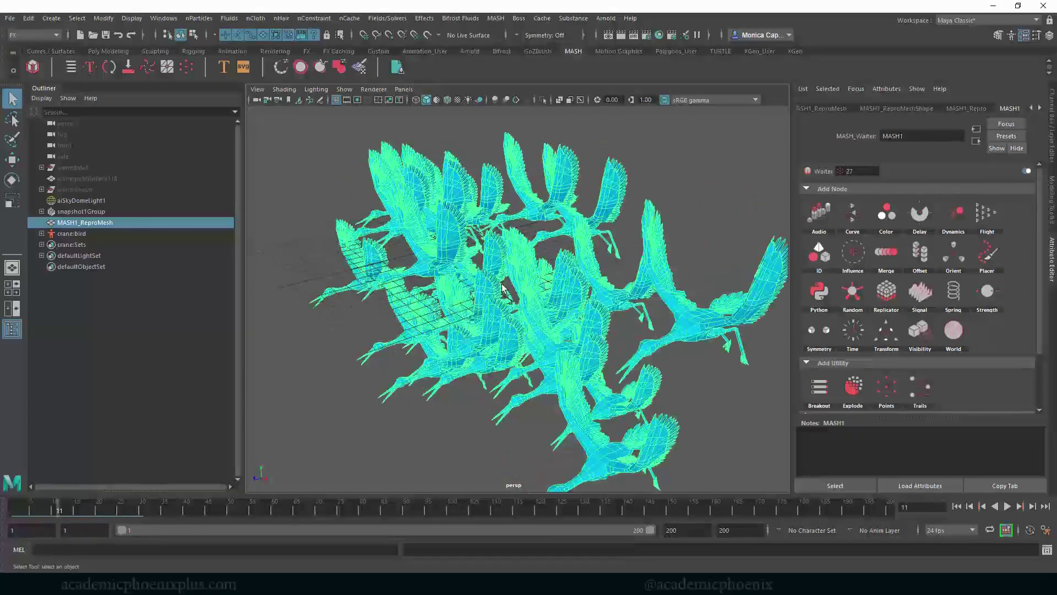
pyautogui.click(91, 213)
pyautogui.click(88, 221)
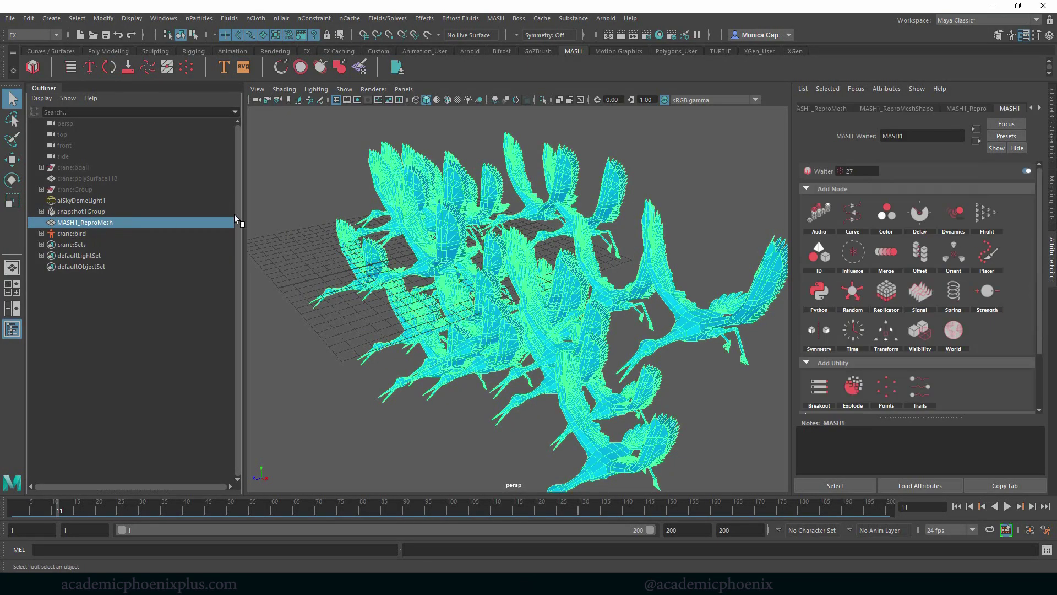
pyautogui.click(979, 112)
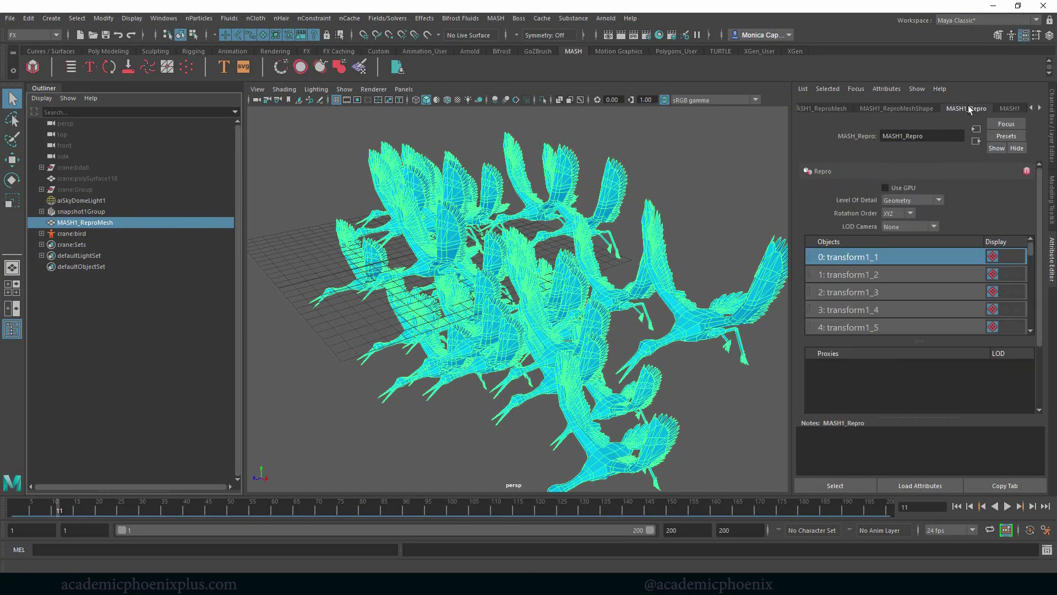
pyautogui.click(1040, 108)
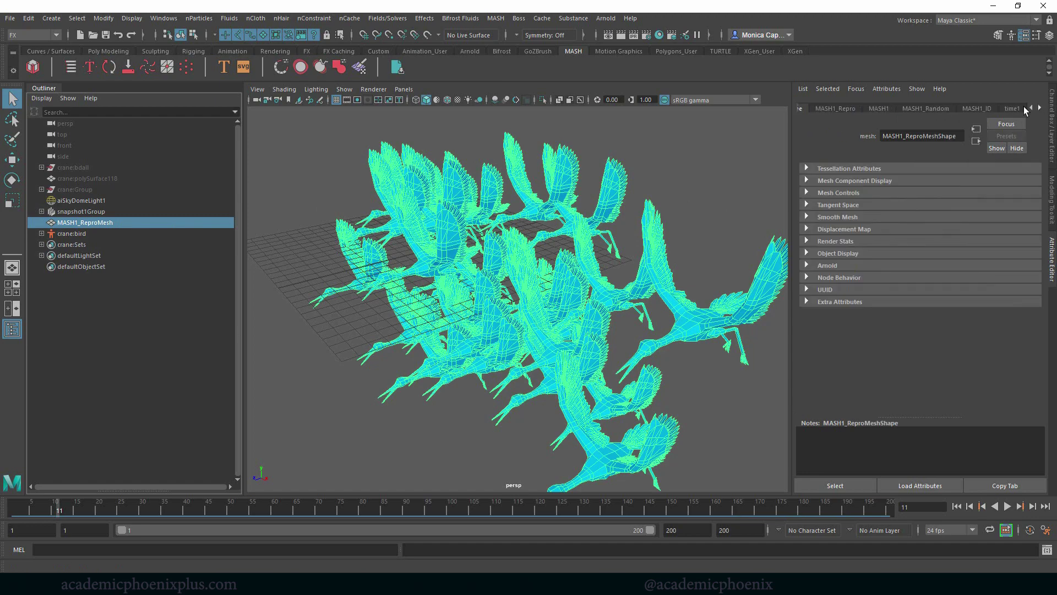
pyautogui.click(914, 109)
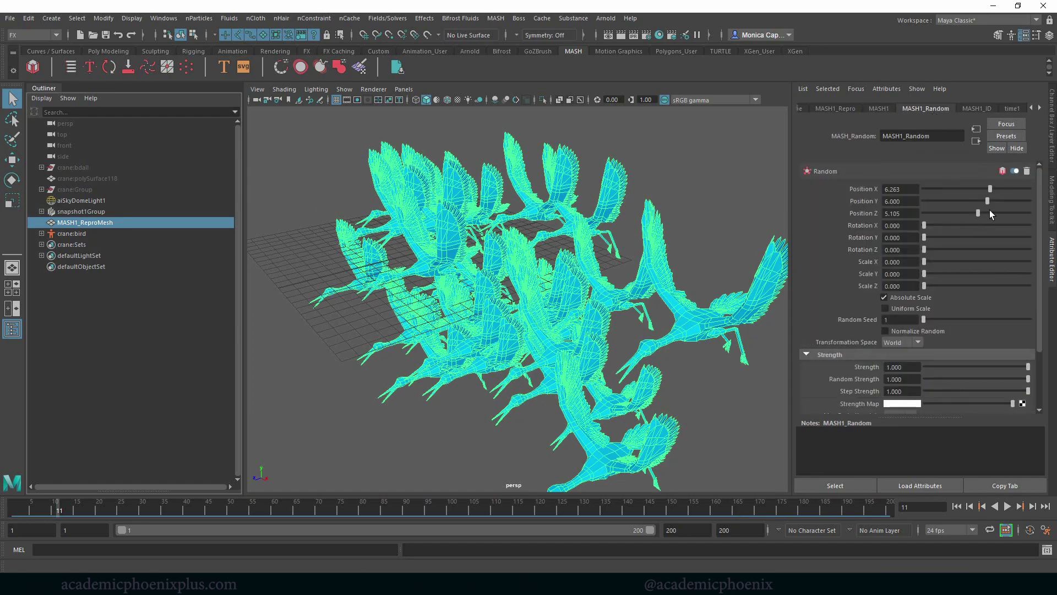
pyautogui.moveTo(989, 212); pyautogui.dragTo(1005, 189)
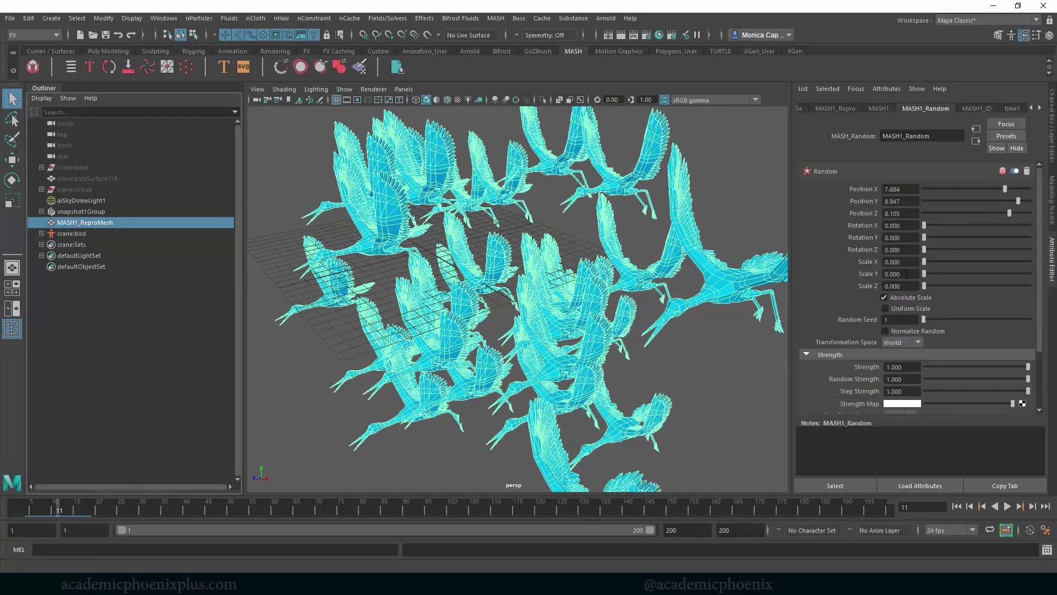
pyautogui.moveTo(906, 262); pyautogui.dragTo(883, 263)
pyautogui.moveTo(903, 274); pyautogui.dragTo(883, 274)
pyautogui.moveTo(903, 285); pyautogui.dragTo(884, 265)
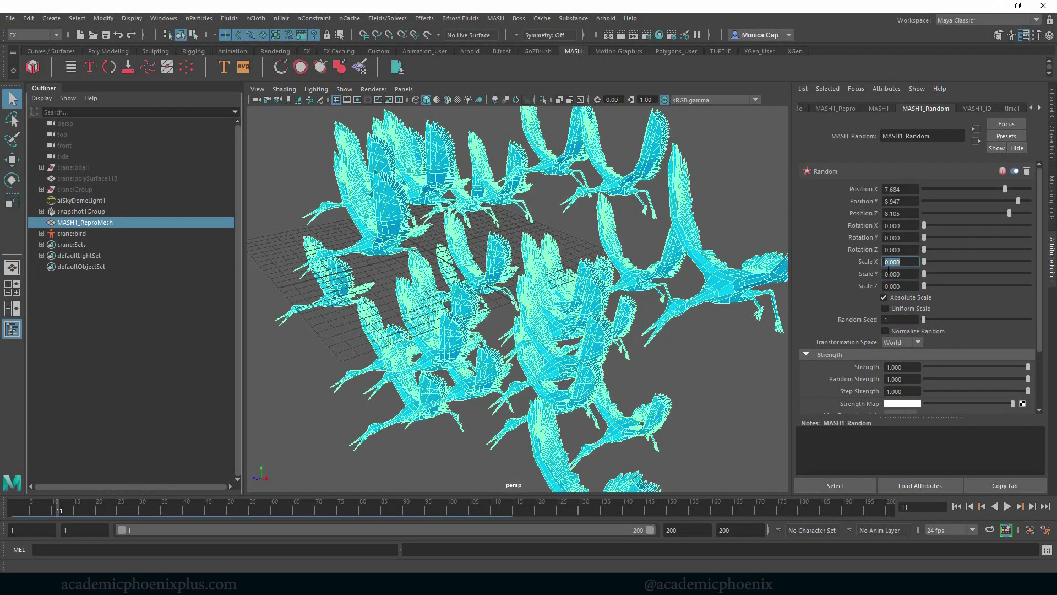
# Scale snapshot1Group uniformly down to 0.533 to shrink the cranes.
pyautogui.click(95, 212)
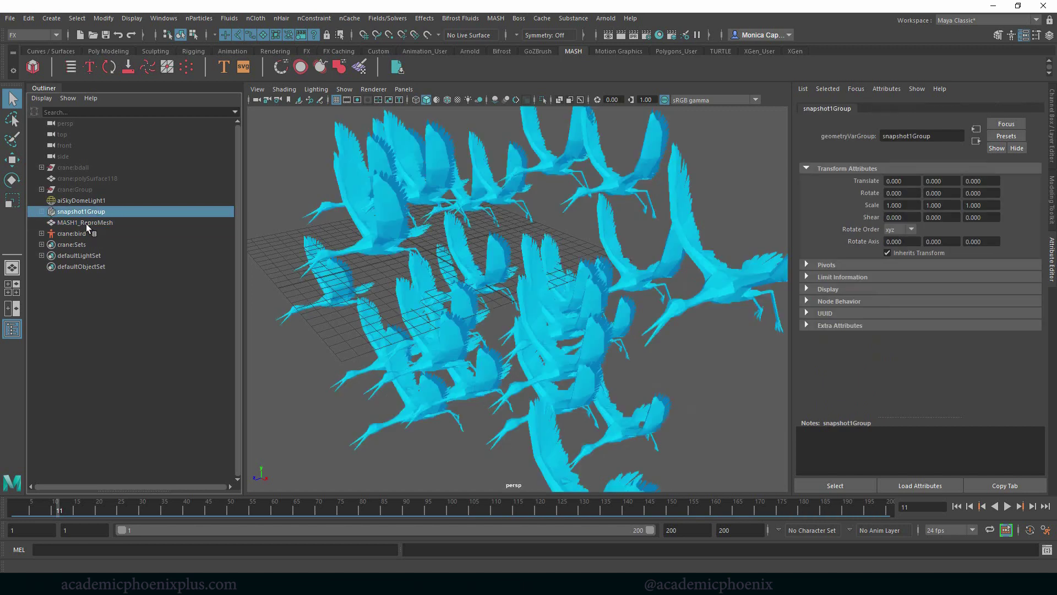
pyautogui.press('r')
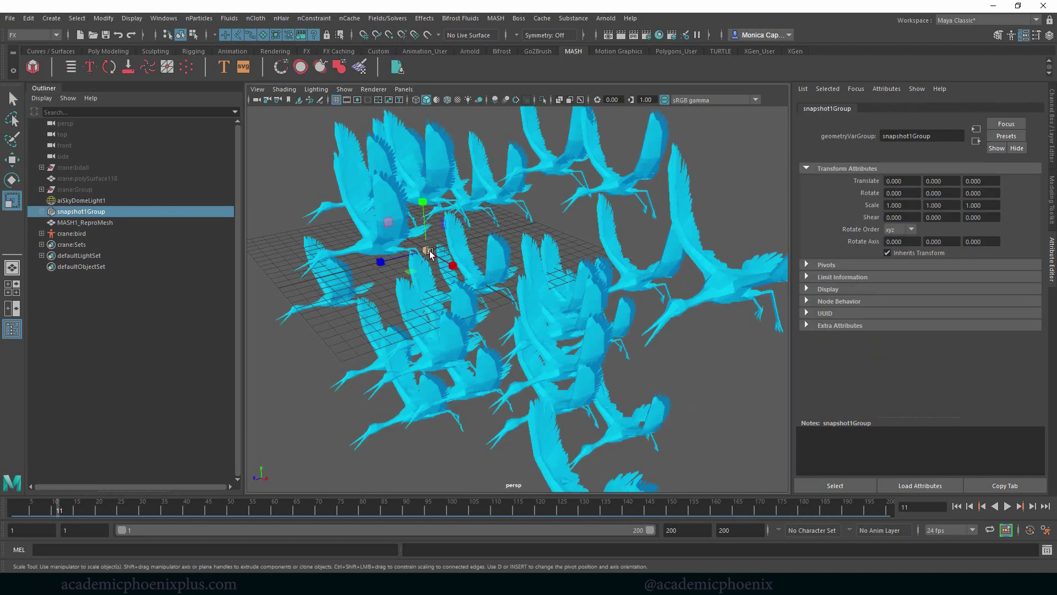
pyautogui.moveTo(430, 252); pyautogui.dragTo(589, 230)
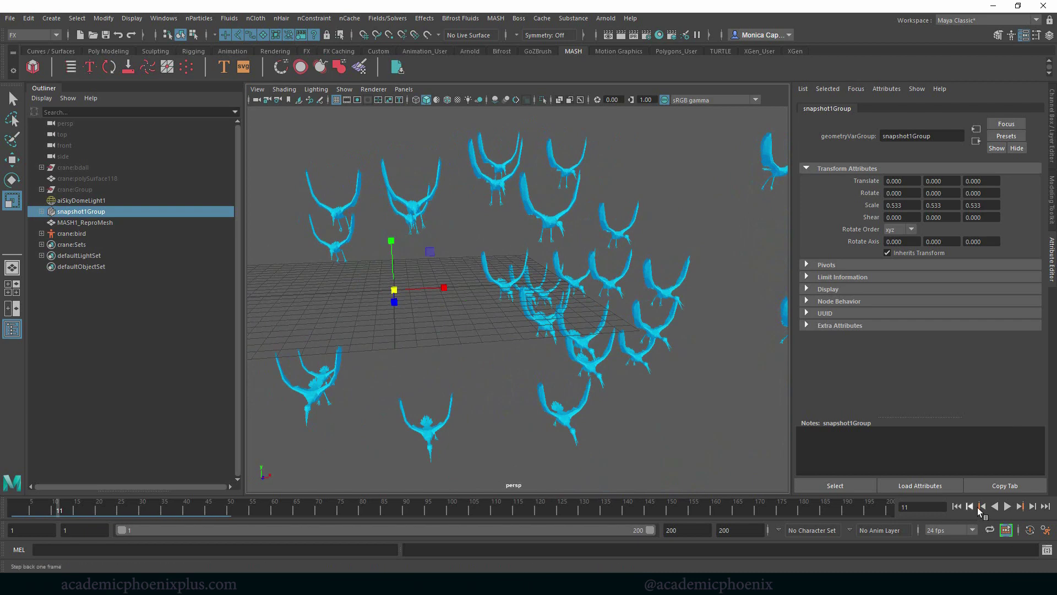
# Play the animation to check the scattered cranes' motion and return to frame 1.
pyautogui.click(1007, 506)
pyautogui.click(1008, 506)
pyautogui.click(956, 506)
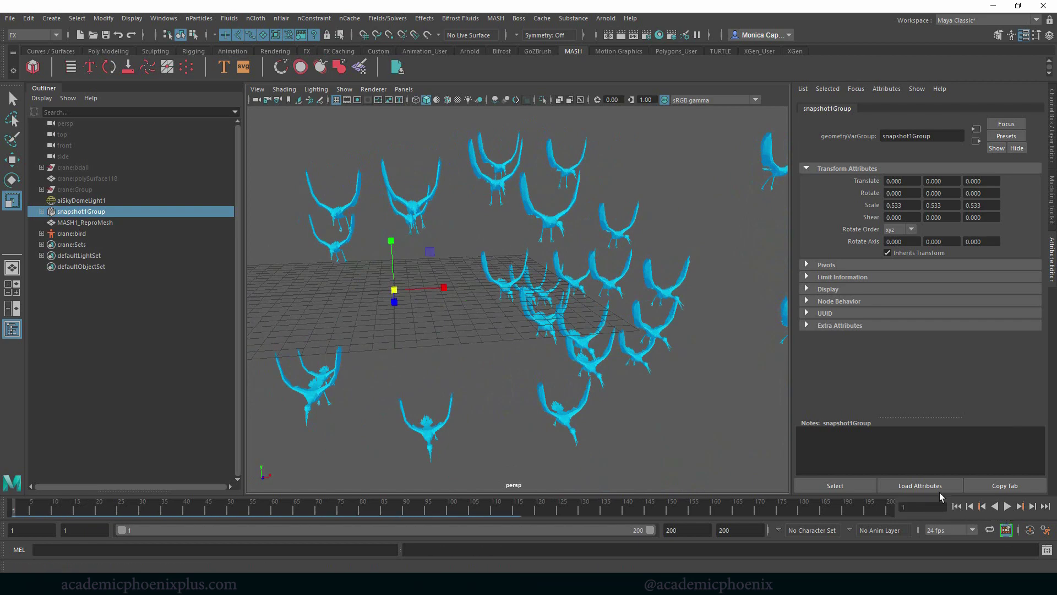
# Add an ID node to the MASH1 network and set its ID type to Cycle.
pyautogui.click(88, 223)
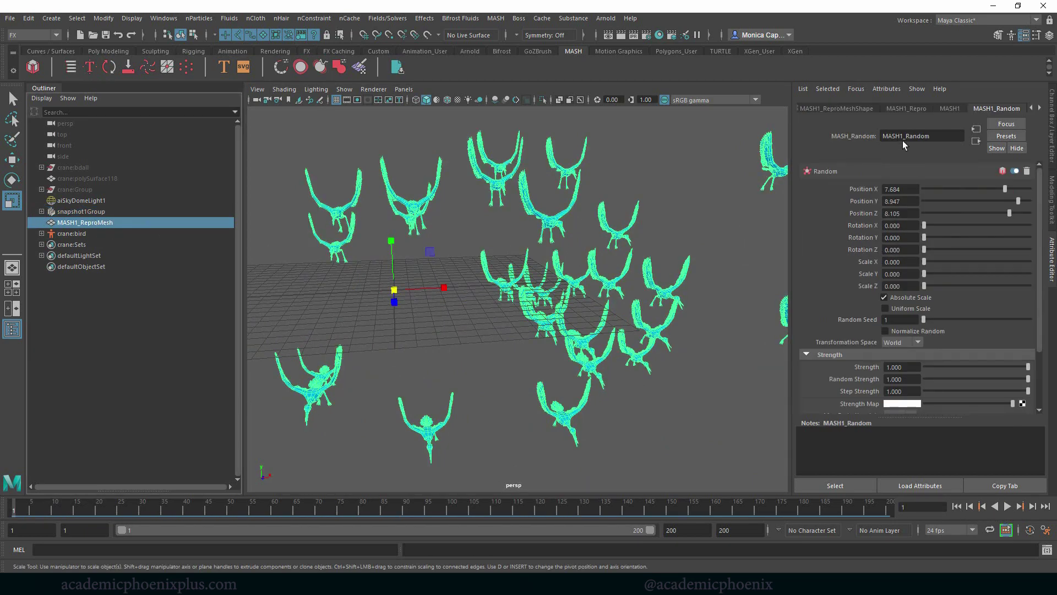
pyautogui.click(948, 109)
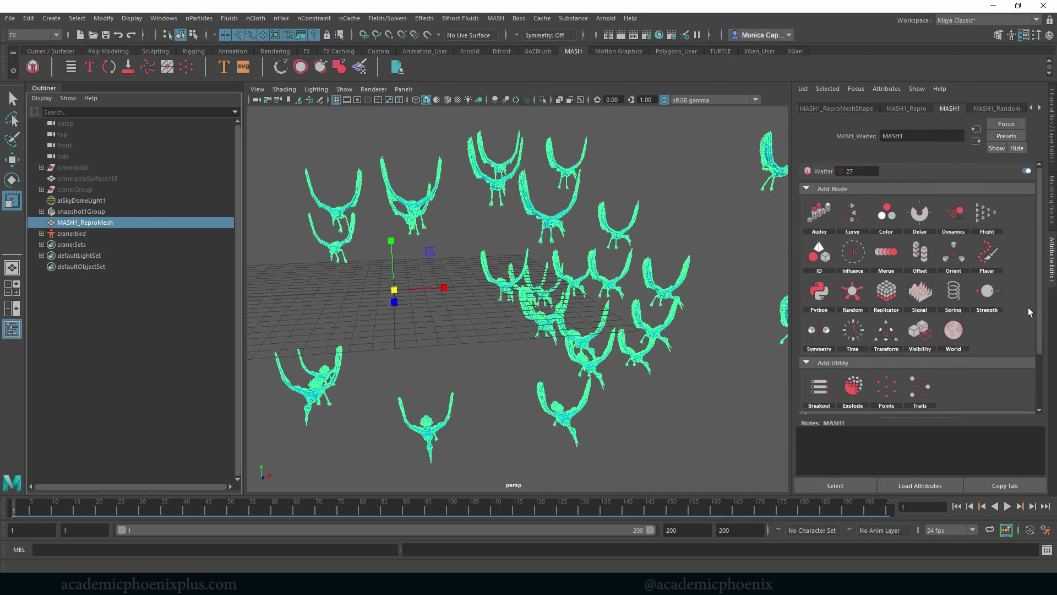
pyautogui.click(841, 262)
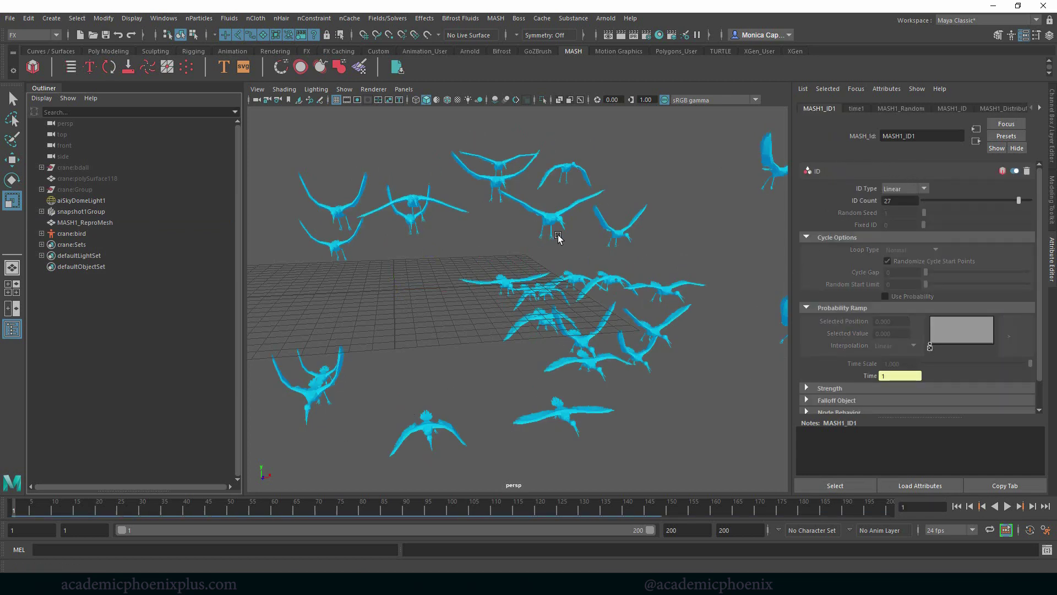
pyautogui.click(925, 189)
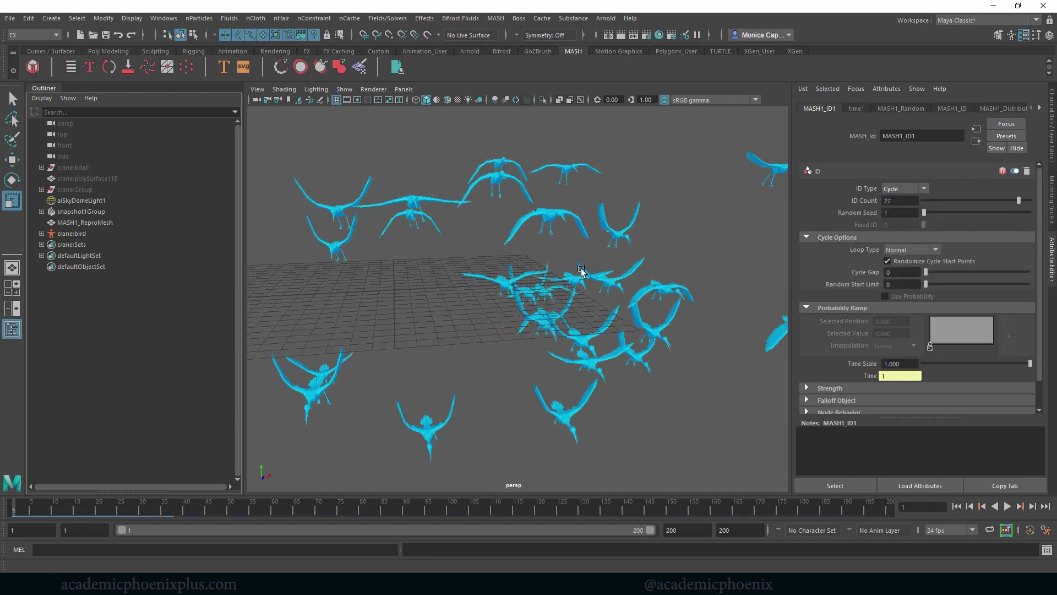
pyautogui.moveTo(902, 201); pyautogui.dragTo(822, 199)
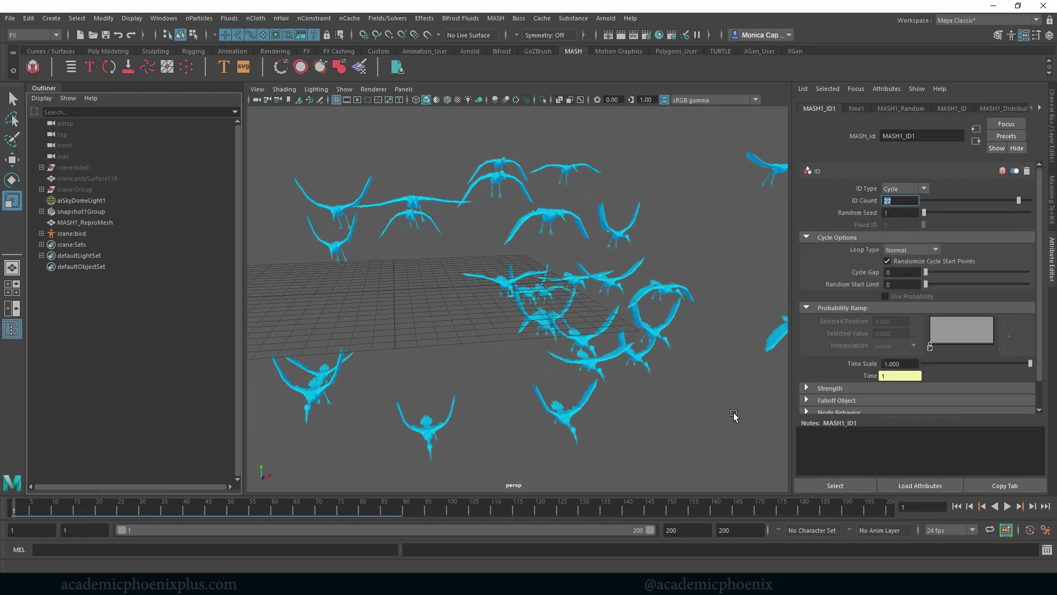
# Play the animation and check the cranes' cycled wing flaps from several angles.
pyautogui.click(1007, 506)
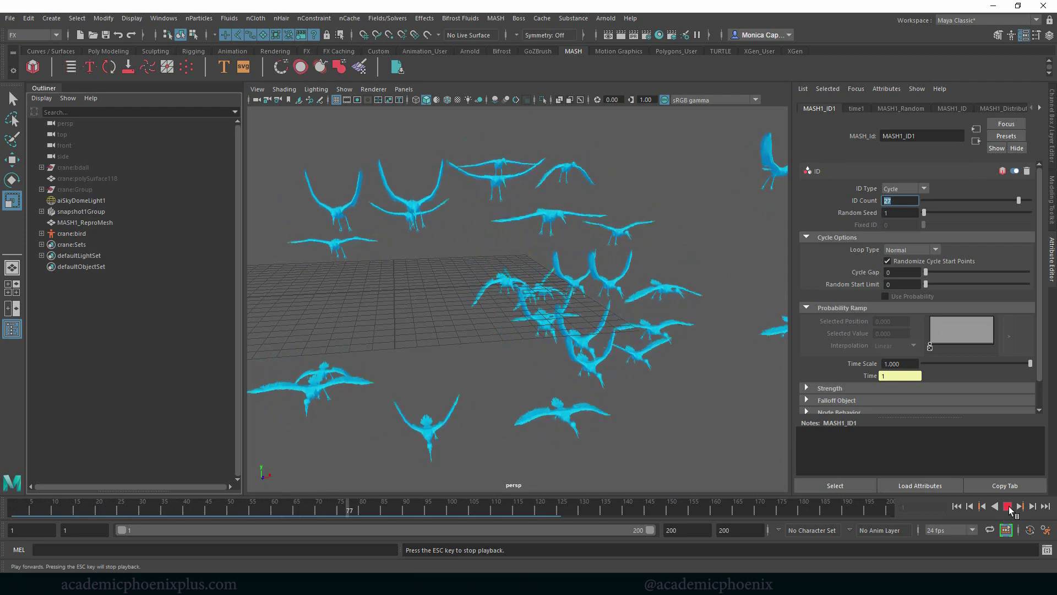
pyautogui.keyDown('alt'); pyautogui.moveTo(581, 385); pyautogui.dragTo(558, 396); pyautogui.keyUp('alt')
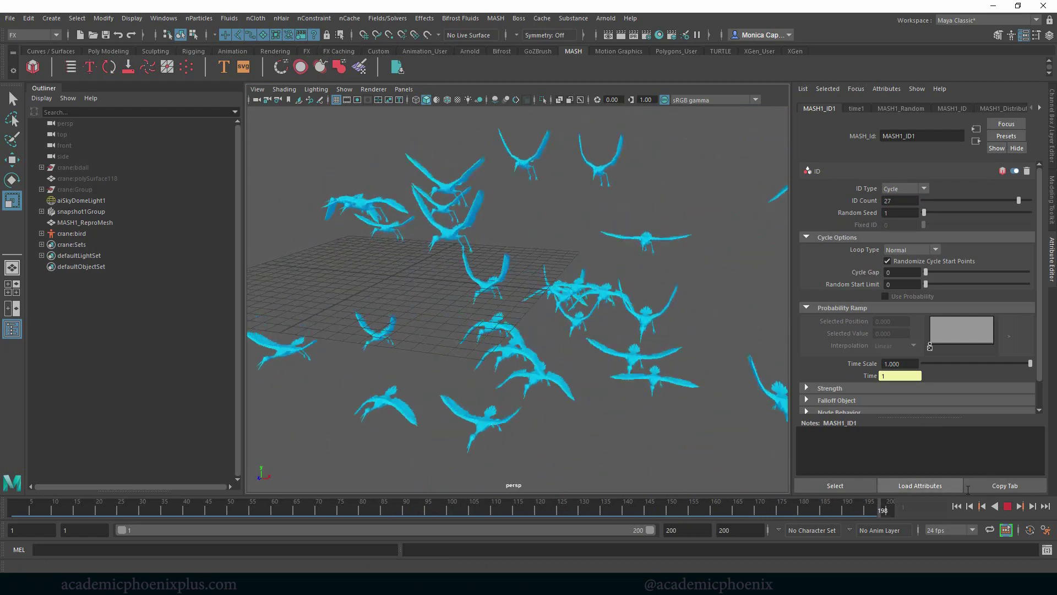
pyautogui.click(462, 255)
pyautogui.keyDown('alt'); pyautogui.moveTo(504, 218); pyautogui.dragTo(428, 262); pyautogui.keyUp('alt')
# Add a Flight node to the MASH1 network and view its full zone spheres around the cranes.
pyautogui.click(105, 224)
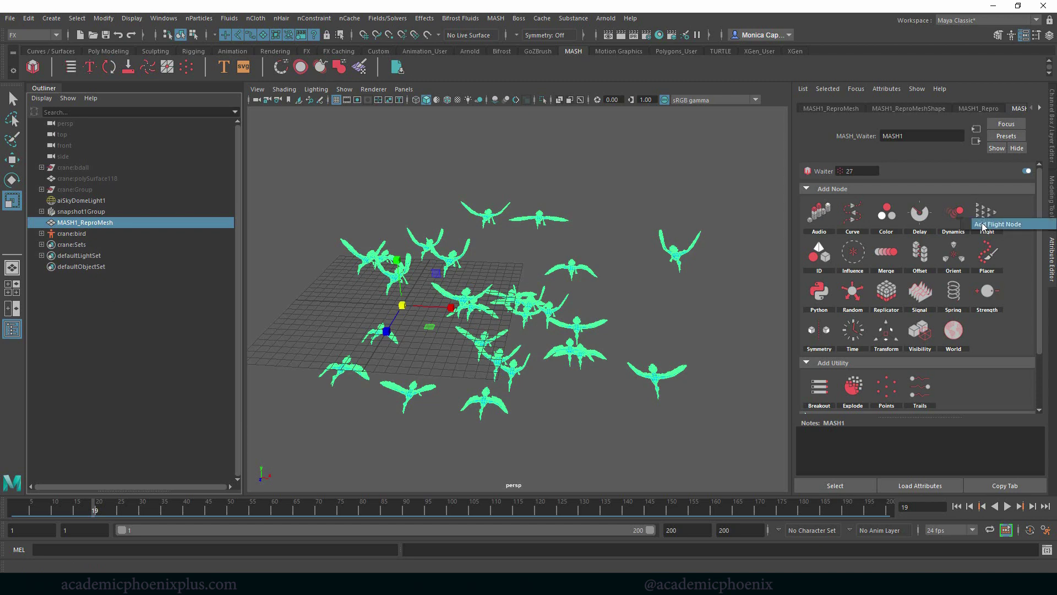
pyautogui.click(983, 226)
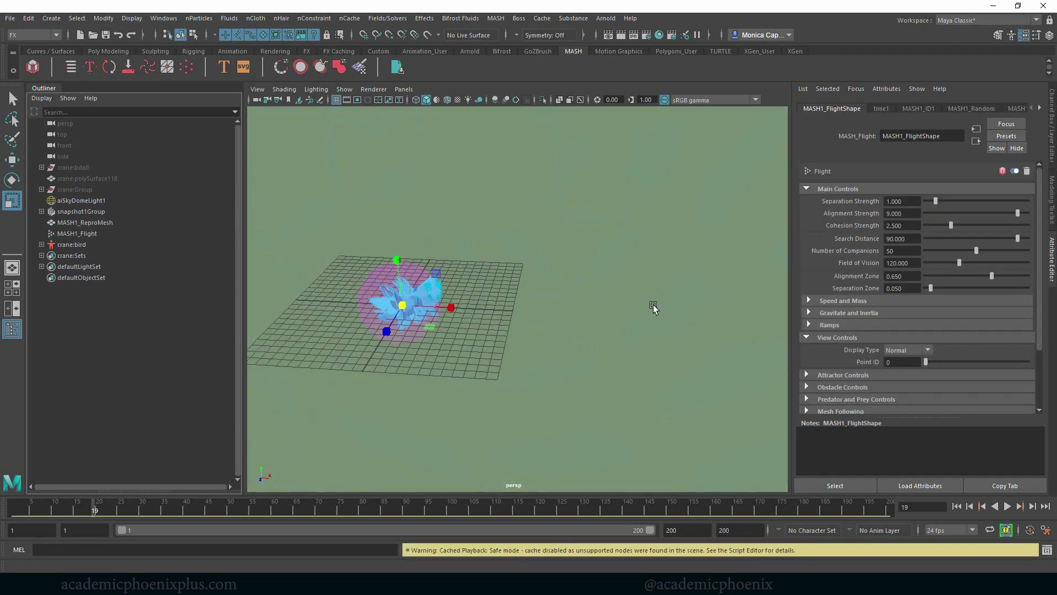
pyautogui.keyDown('alt'); pyautogui.moveTo(513, 292); pyautogui.dragTo(646, 274, button='middle'); pyautogui.keyUp('alt')
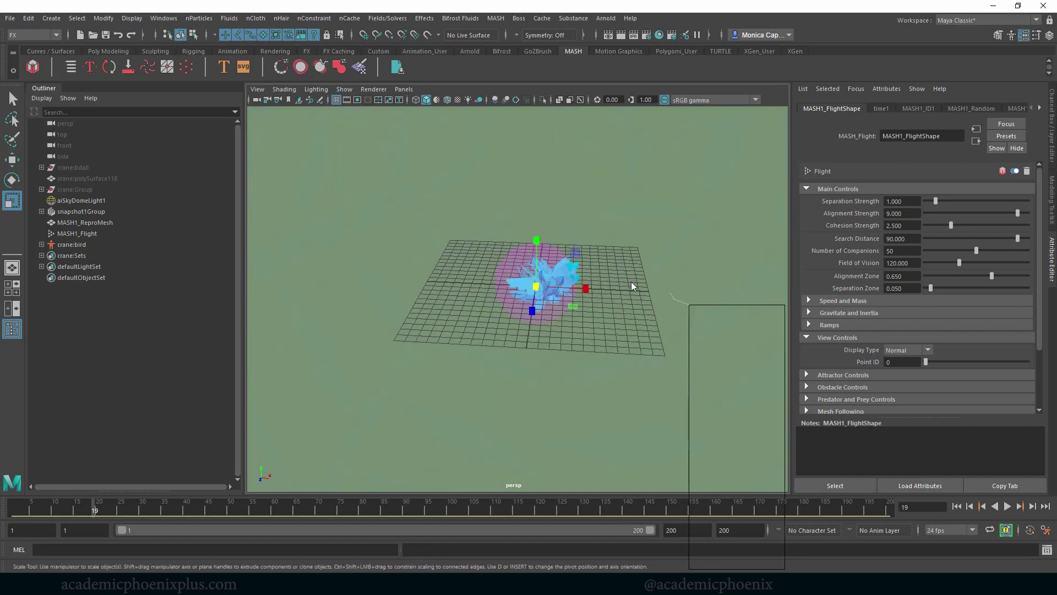
pyautogui.keyDown('alt'); pyautogui.moveTo(678, 252); pyautogui.dragTo(478, 237, button='right'); pyautogui.keyUp('alt')
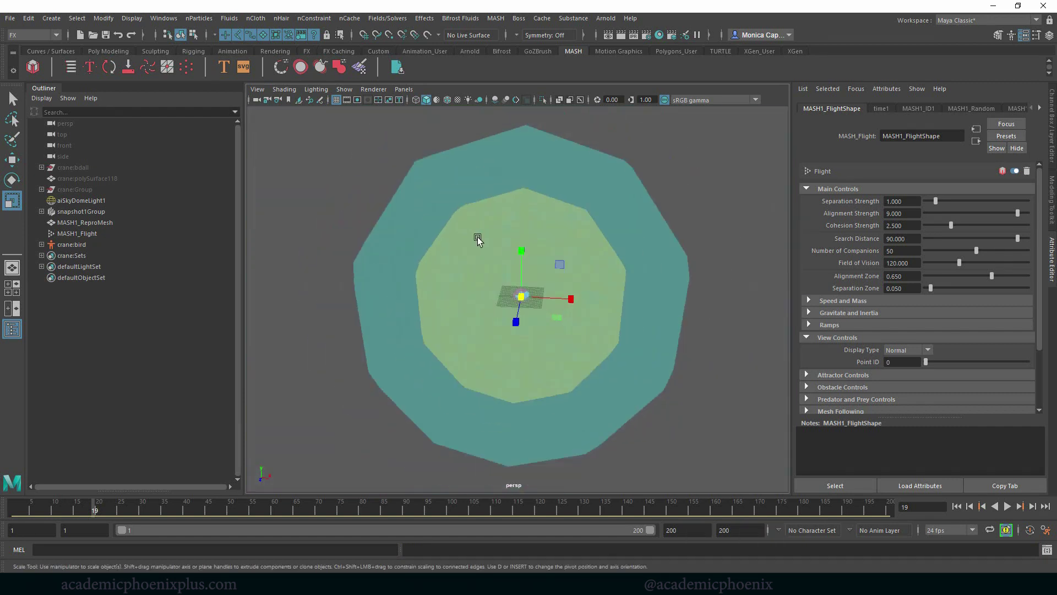
pyautogui.keyDown('alt'); pyautogui.moveTo(605, 275); pyautogui.dragTo(566, 272, button='right'); pyautogui.keyUp('alt')
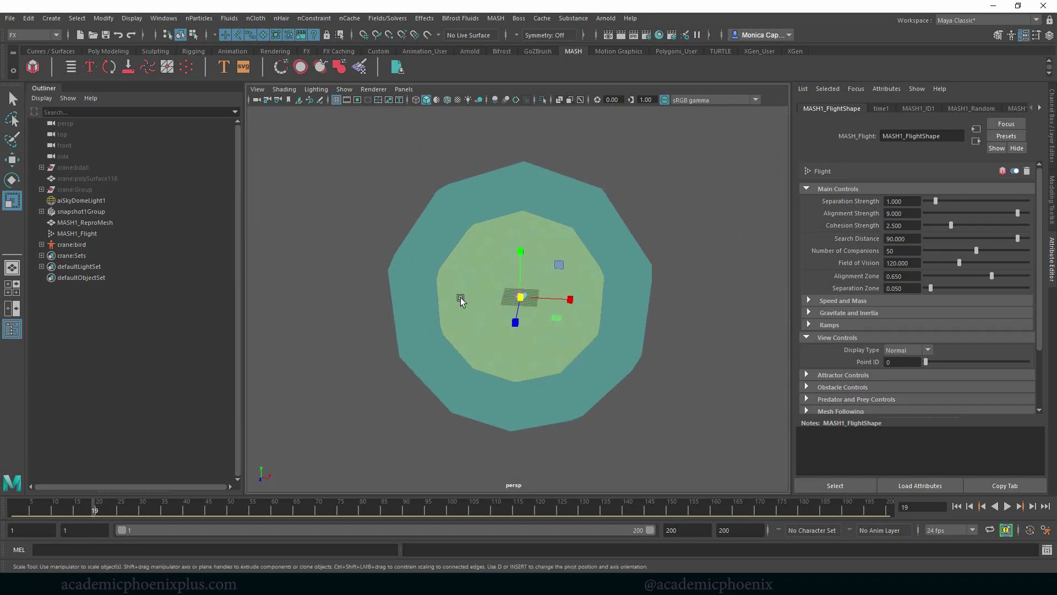
pyautogui.scroll(2, 699, 290)
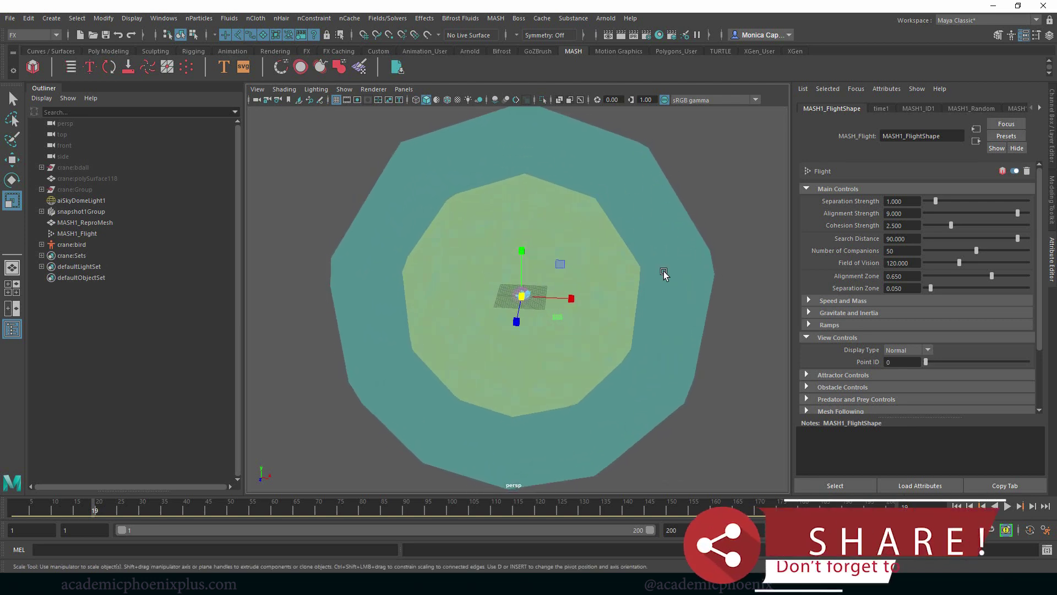
# Play the flight simulation from the first frame to check the flock's movement, and return to the start.
pyautogui.click(956, 506)
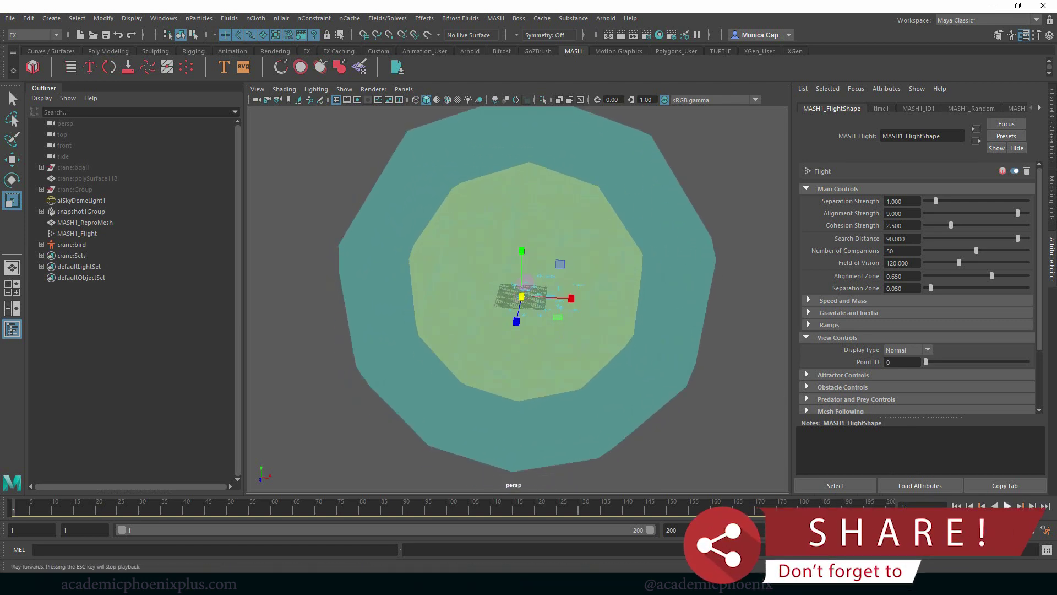
pyautogui.click(1006, 506)
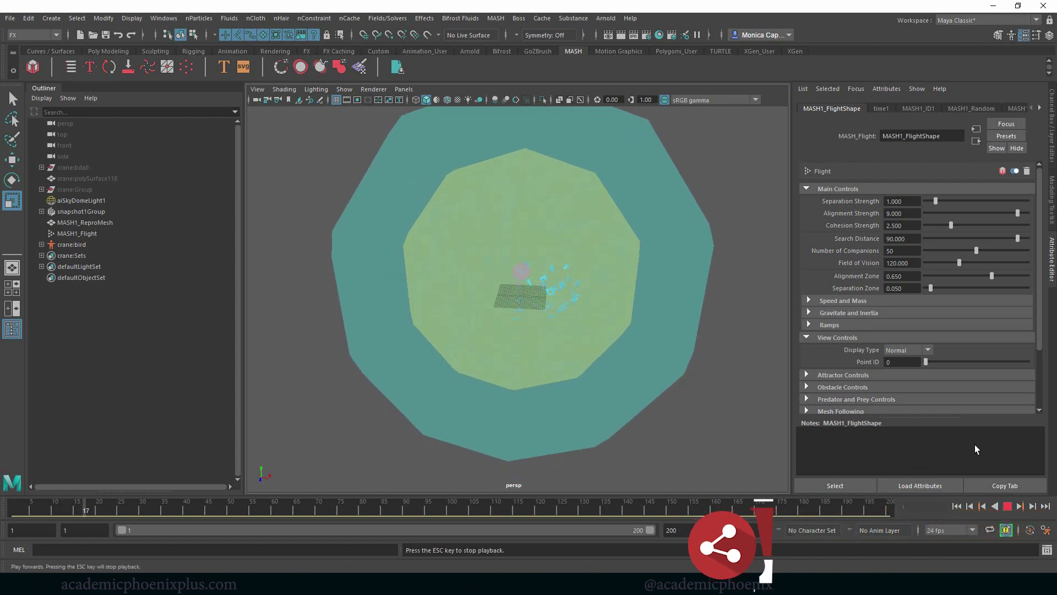
pyautogui.keyDown('alt'); pyautogui.moveTo(697, 336); pyautogui.dragTo(875, 444); pyautogui.keyUp('alt')
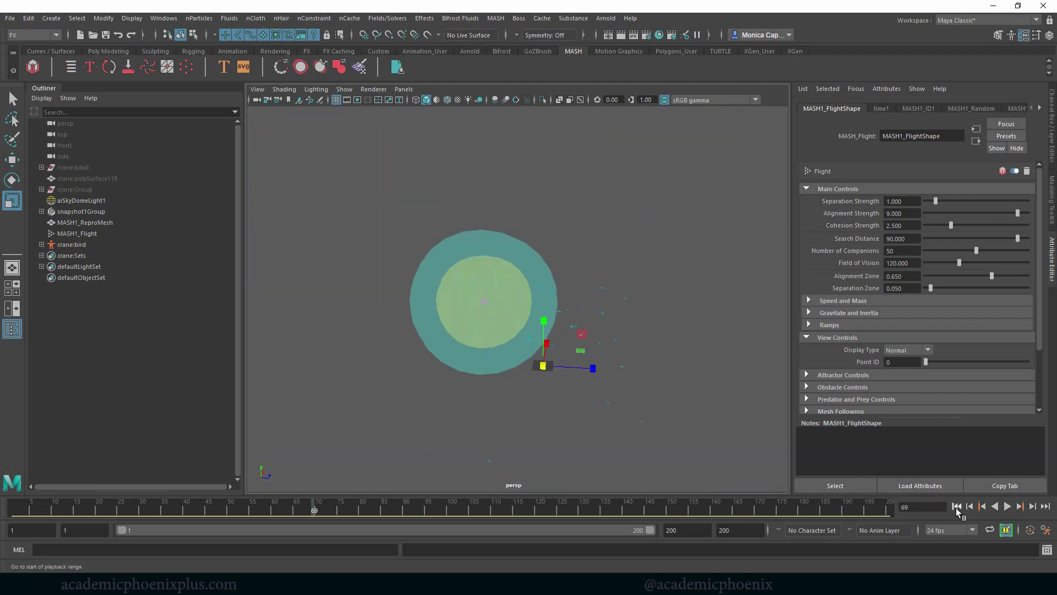
pyautogui.click(956, 506)
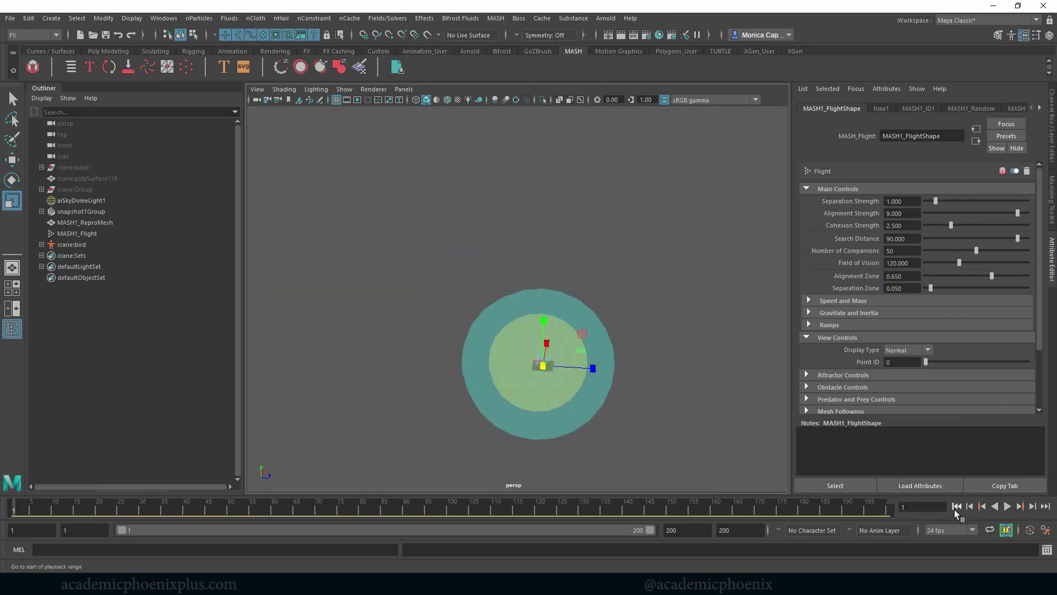
# Lower the Flight node's maximum speed to 1.024 and play the simulation to check the slower flock.
pyautogui.click(864, 301)
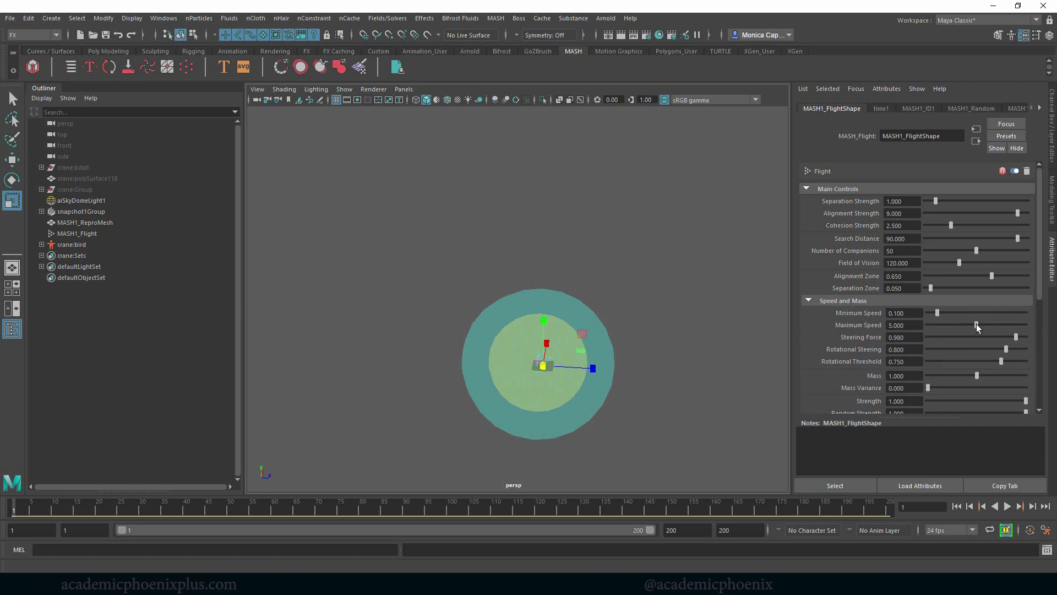
pyautogui.moveTo(962, 325); pyautogui.dragTo(937, 326)
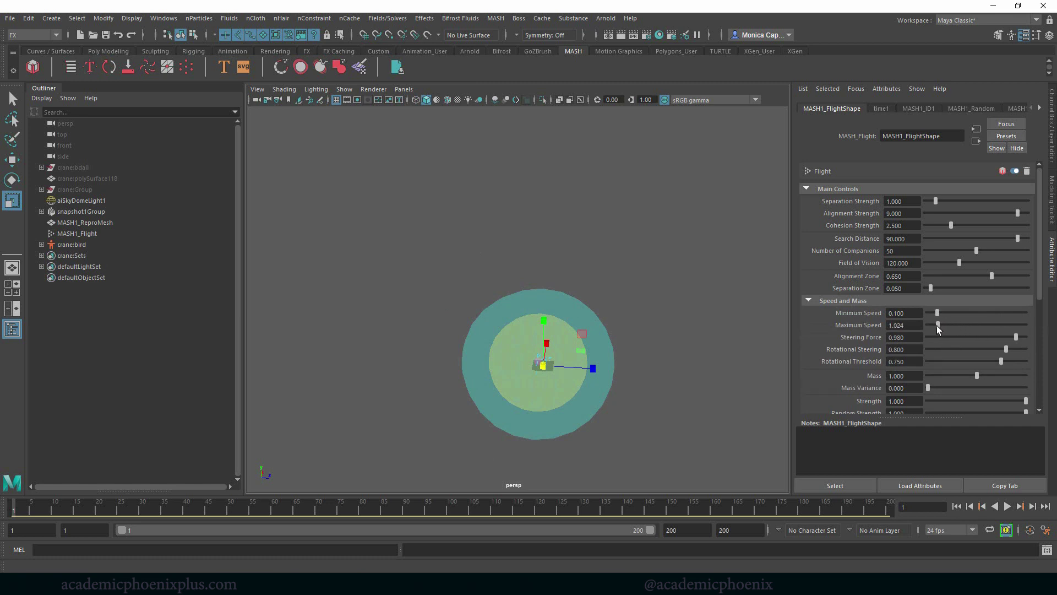
pyautogui.click(1008, 506)
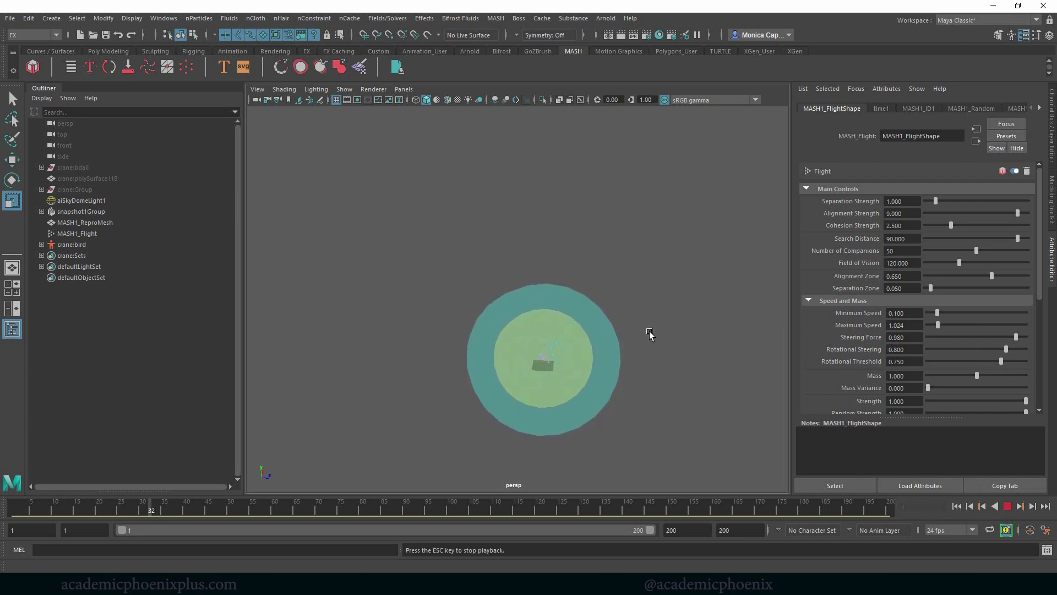
pyautogui.scroll(8, 661, 365)
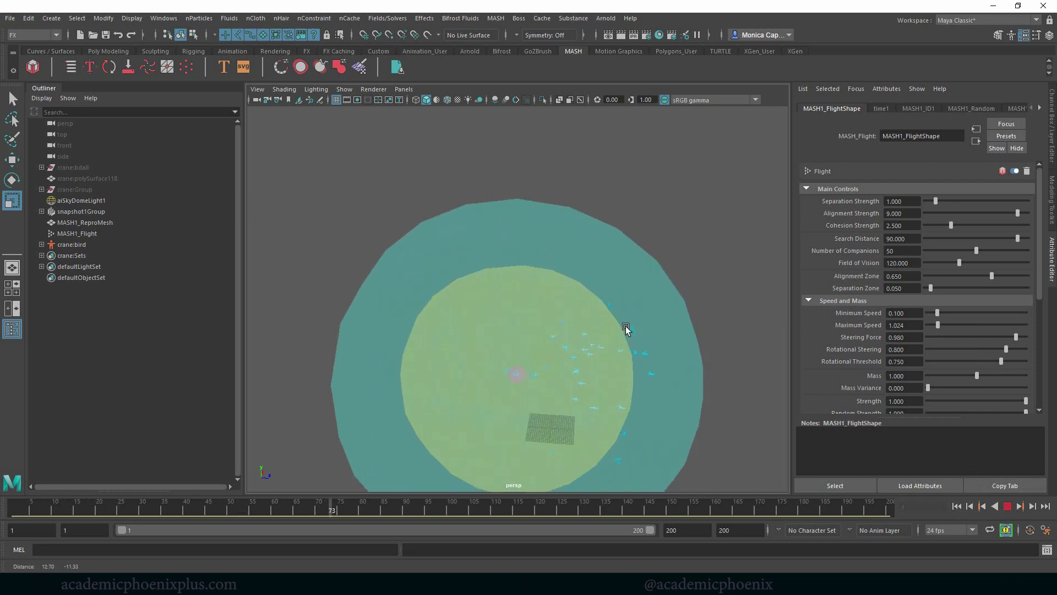
pyautogui.scroll(5, 686, 319)
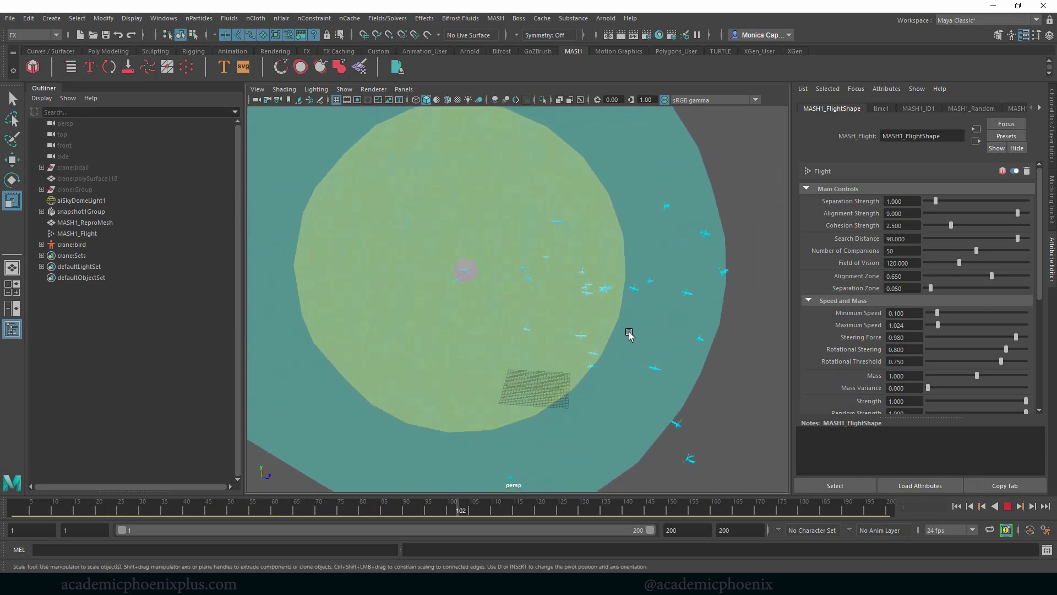
pyautogui.keyDown('alt'); pyautogui.moveTo(629, 332); pyautogui.dragTo(727, 352); pyautogui.keyUp('alt')
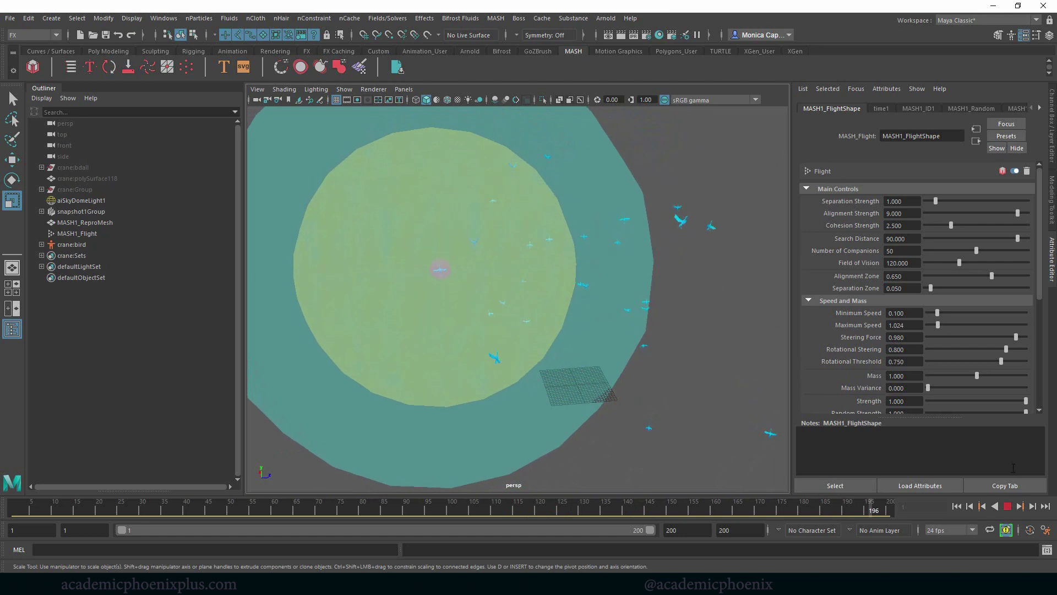
pyautogui.click(1007, 507)
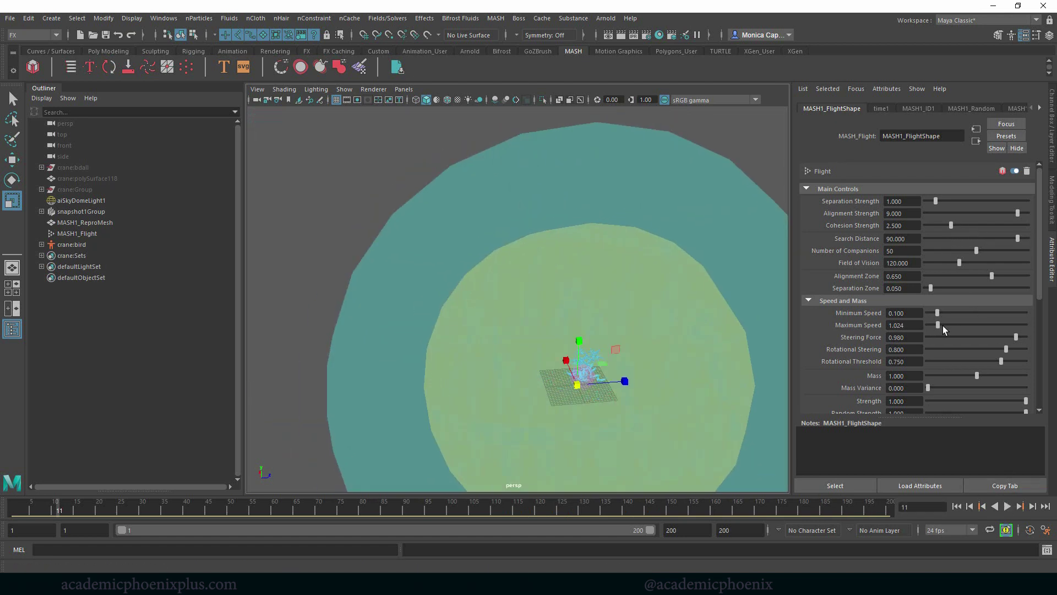
# Set the Flight node's maximum speed to 0.626 and minimum speed to 0.080, and return to frame 1.
pyautogui.moveTo(942, 326); pyautogui.dragTo(933, 325)
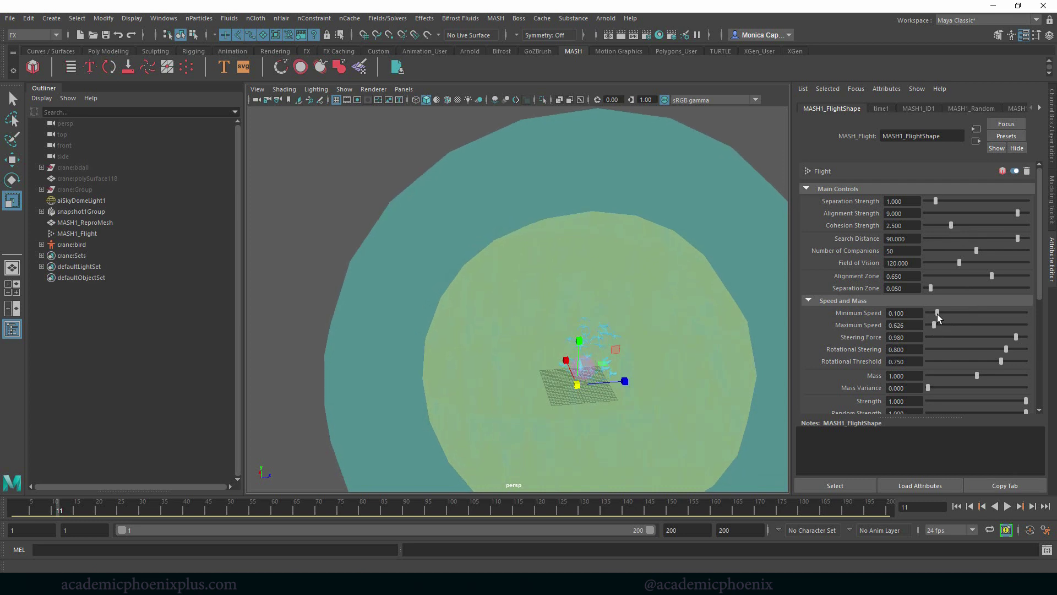
pyautogui.moveTo(938, 313); pyautogui.dragTo(936, 312)
pyautogui.click(956, 506)
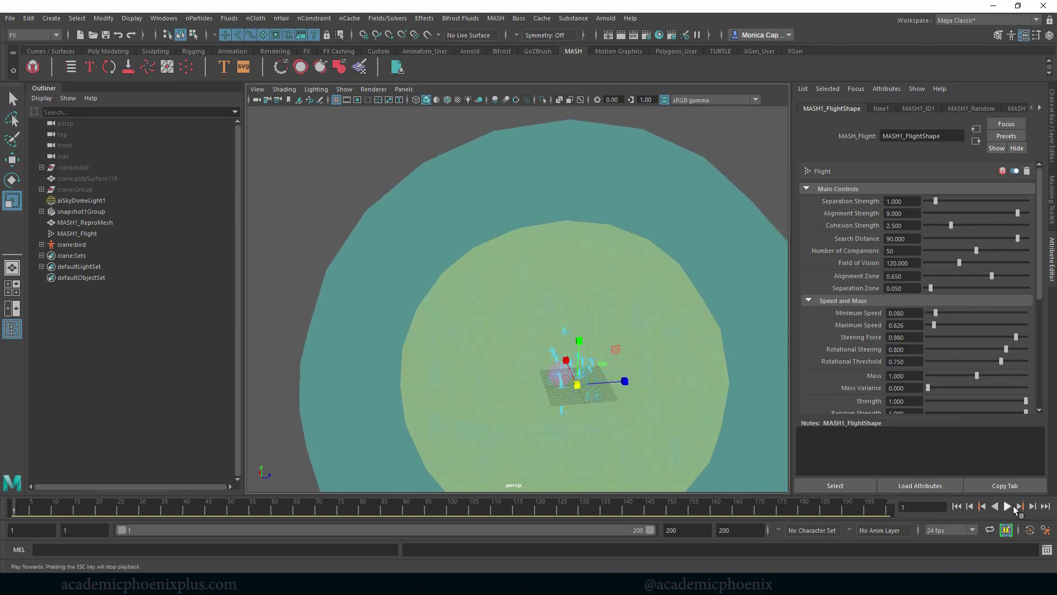
# Play the simulation while examining the flock's path and spread from different angles, and stop playback.
pyautogui.keyDown('alt'); pyautogui.moveTo(701, 333); pyautogui.dragTo(636, 306, button='middle'); pyautogui.keyUp('alt')
pyautogui.keyDown('alt'); pyautogui.moveTo(635, 305); pyautogui.dragTo(682, 309, button='right'); pyautogui.keyUp('alt')
pyautogui.keyDown('alt'); pyautogui.moveTo(682, 309); pyautogui.dragTo(555, 302); pyautogui.keyUp('alt')
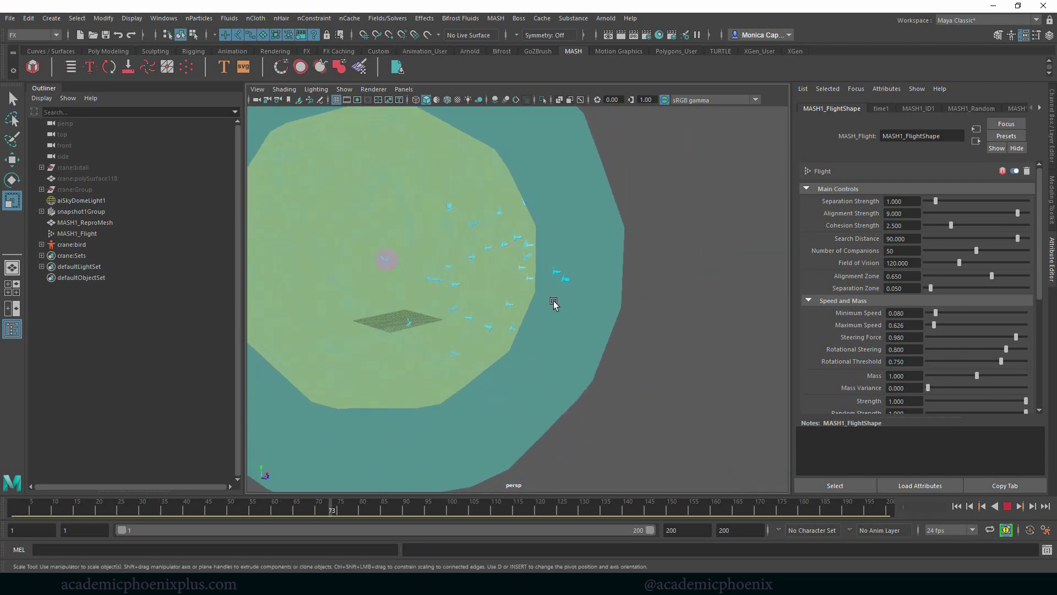
pyautogui.keyDown('alt'); pyautogui.moveTo(570, 305); pyautogui.dragTo(658, 310, button='middle'); pyautogui.keyUp('alt')
pyautogui.keyDown('alt'); pyautogui.moveTo(658, 311); pyautogui.dragTo(651, 361); pyautogui.keyUp('alt')
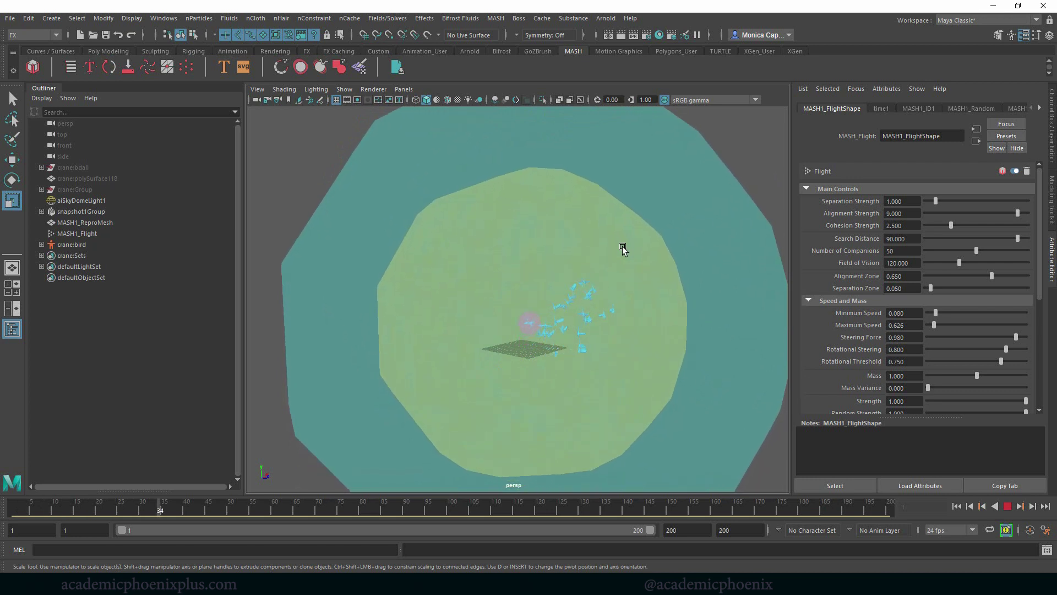
pyautogui.press('Escape')
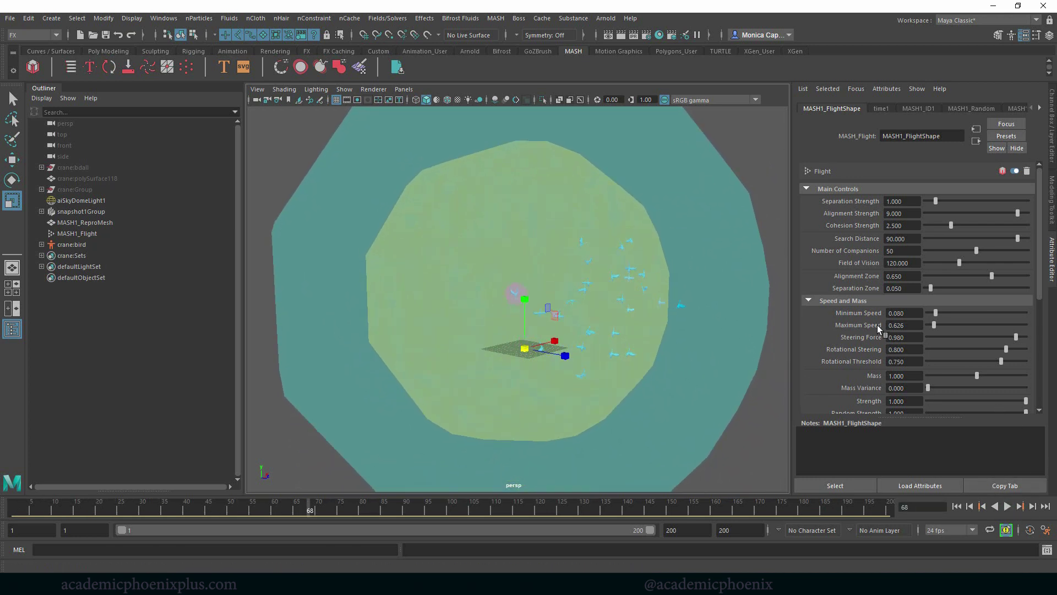
# Set the Flight node's maximum speed to 0.3 and steering force to 0.907, and replay from the first frame.
pyautogui.write('0.3')
pyautogui.press('Return')
pyautogui.moveTo(1016, 337); pyautogui.dragTo(980, 337)
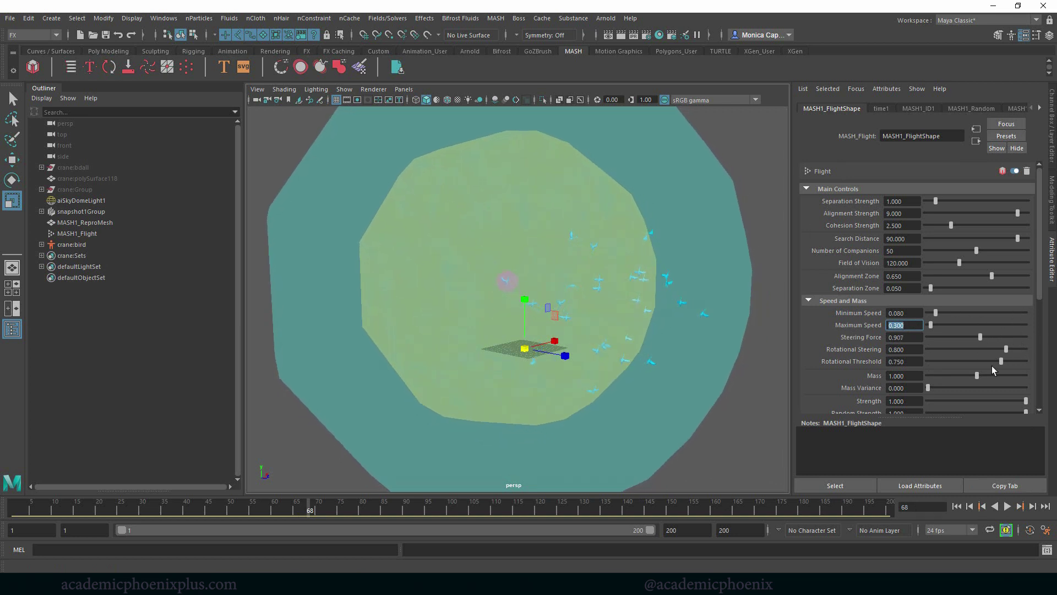
pyautogui.click(956, 506)
pyautogui.click(1007, 506)
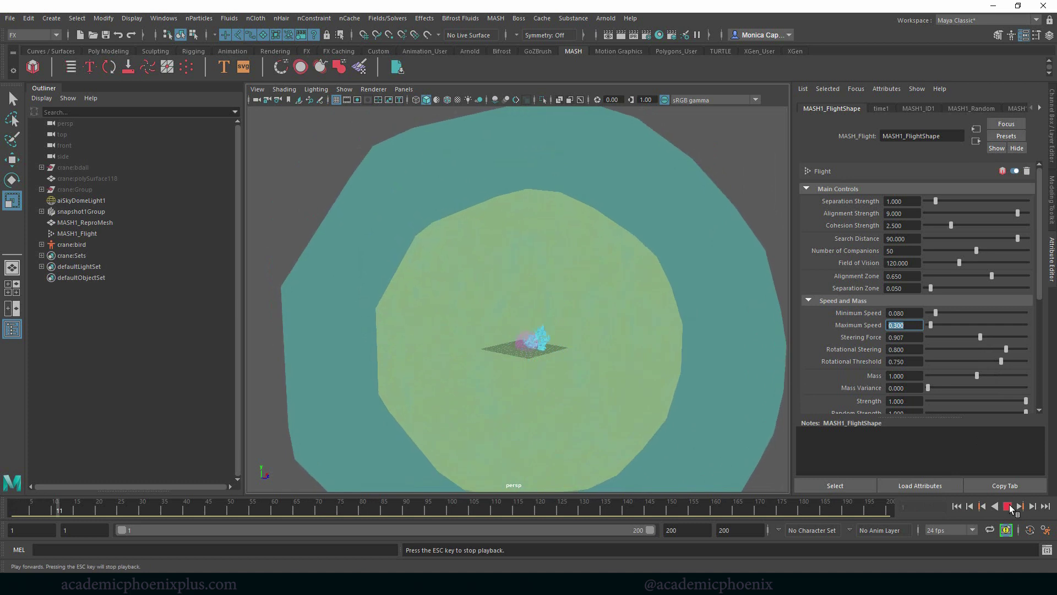
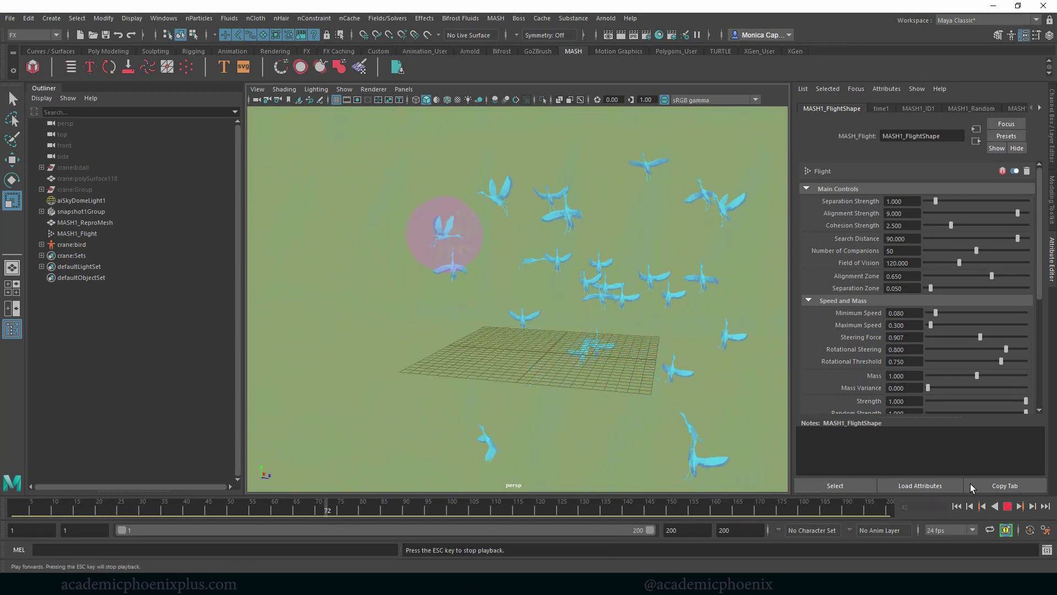
# Examine the playing flock from different angles, stop playback and return to the first frame.
pyautogui.keyDown('alt'); pyautogui.moveTo(639, 329); pyautogui.dragTo(666, 342); pyautogui.keyUp('alt')
pyautogui.keyDown('alt'); pyautogui.moveTo(666, 343); pyautogui.dragTo(616, 327, button='right'); pyautogui.keyUp('alt')
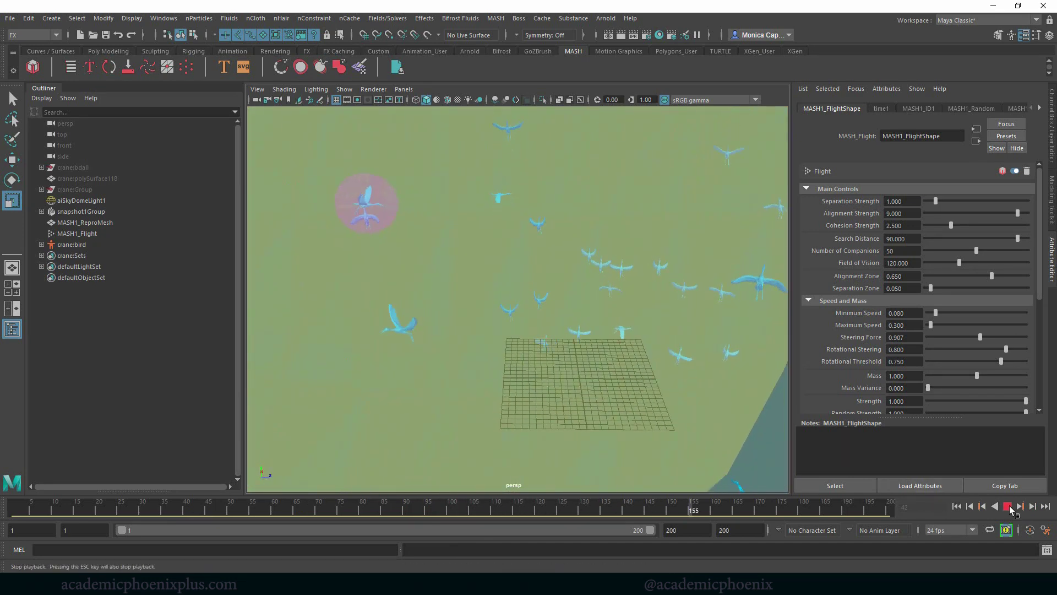
pyautogui.click(1007, 505)
pyautogui.click(961, 507)
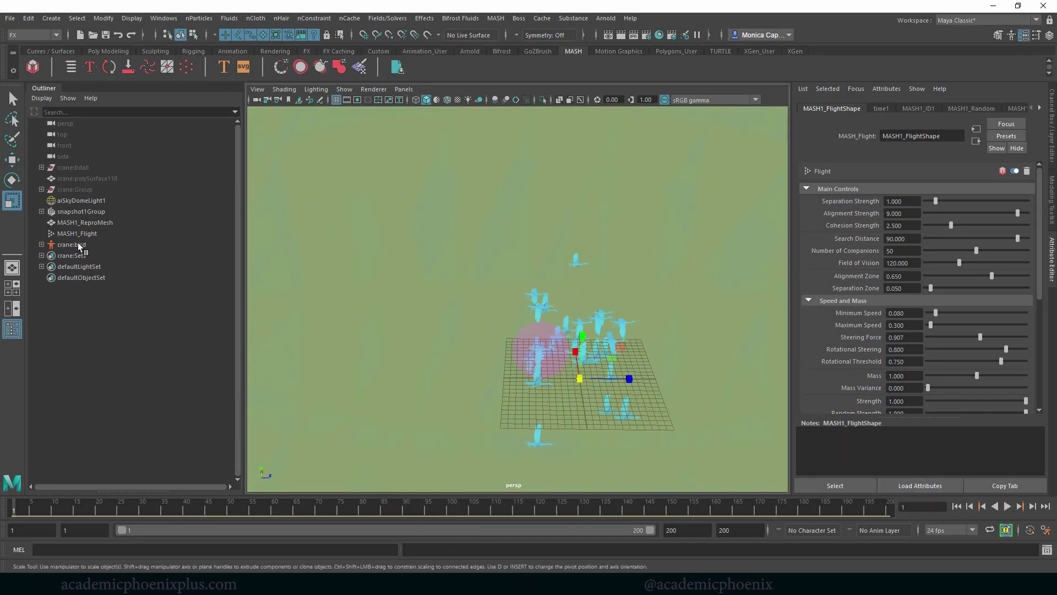
# Add an Orient node to the MASH network of MASH1_ReproMesh and play the simulation to check the cranes' orientation.
pyautogui.click(88, 223)
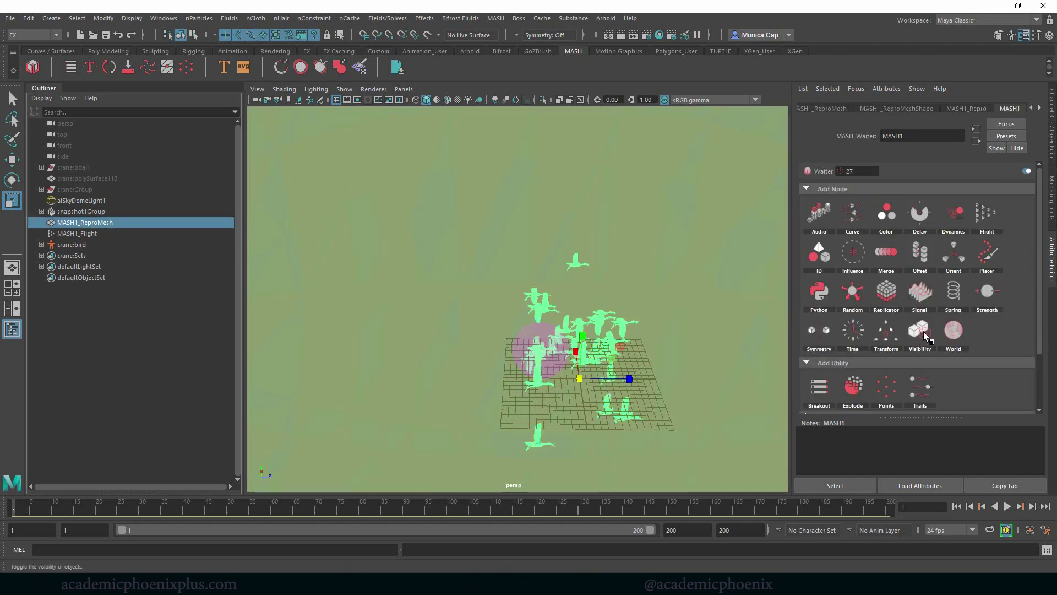
pyautogui.click(987, 264)
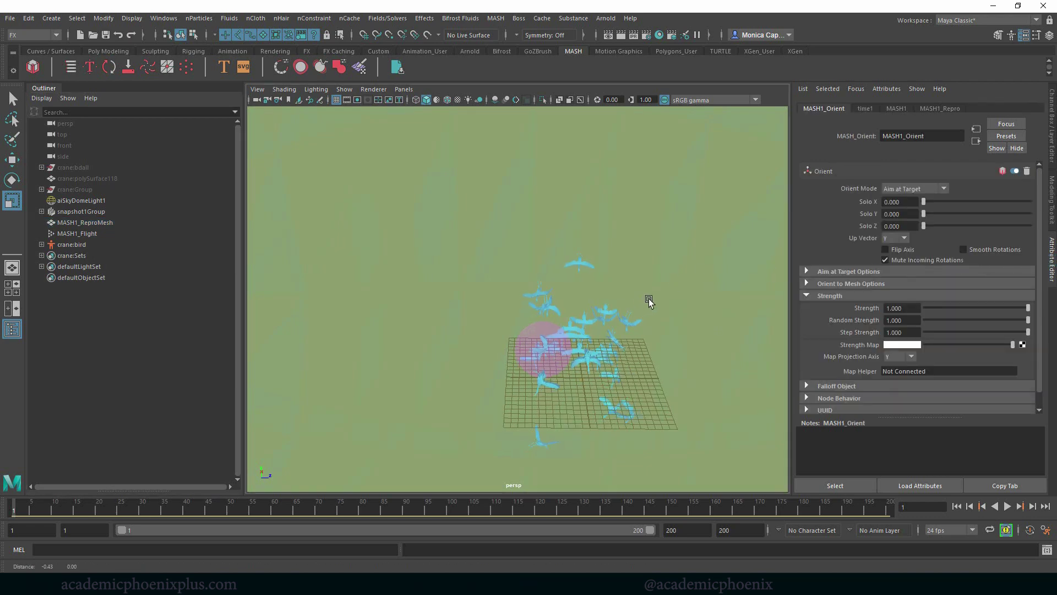
pyautogui.keyDown('alt'); pyautogui.moveTo(649, 298); pyautogui.dragTo(604, 276, button='middle'); pyautogui.keyUp('alt')
pyautogui.keyDown('alt'); pyautogui.moveTo(625, 265); pyautogui.dragTo(689, 295, button='right'); pyautogui.keyUp('alt')
pyautogui.keyDown('alt'); pyautogui.moveTo(688, 295); pyautogui.dragTo(677, 260, button='middle'); pyautogui.keyUp('alt')
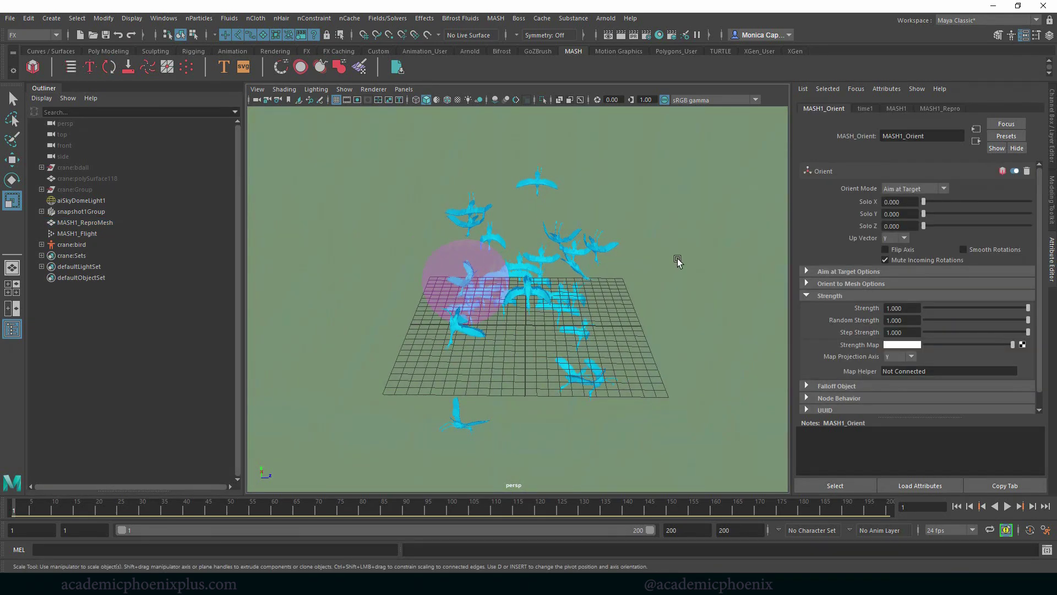
pyautogui.keyDown('alt'); pyautogui.moveTo(677, 259); pyautogui.dragTo(643, 261); pyautogui.keyUp('alt')
pyautogui.click(1007, 506)
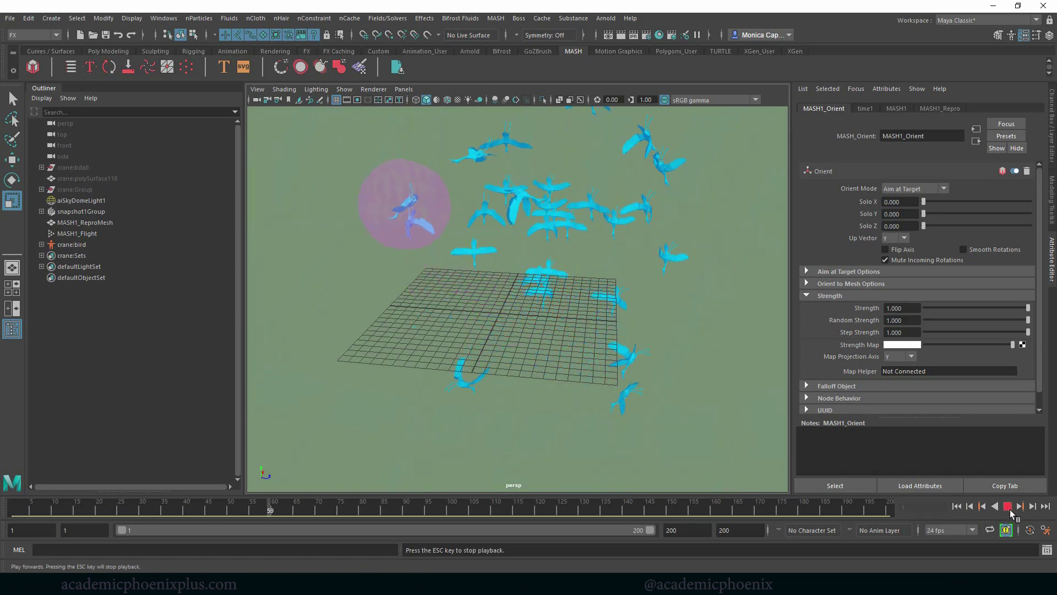
pyautogui.click(1008, 506)
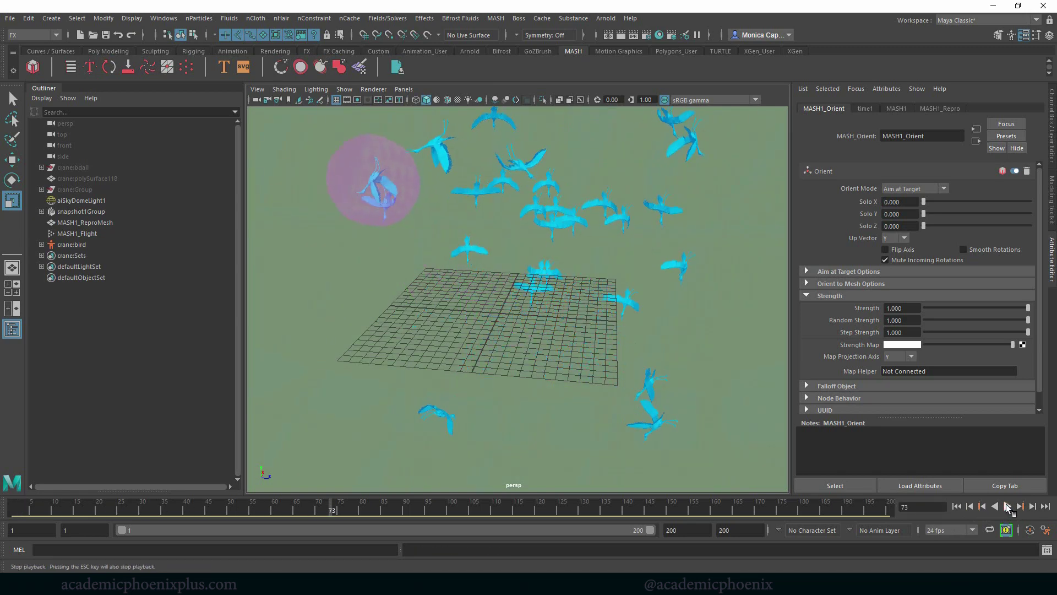
# Enable Flip Axis on the Orient node, replay from the first frame while viewing the flock from another angle, and rewind.
pyautogui.click(911, 250)
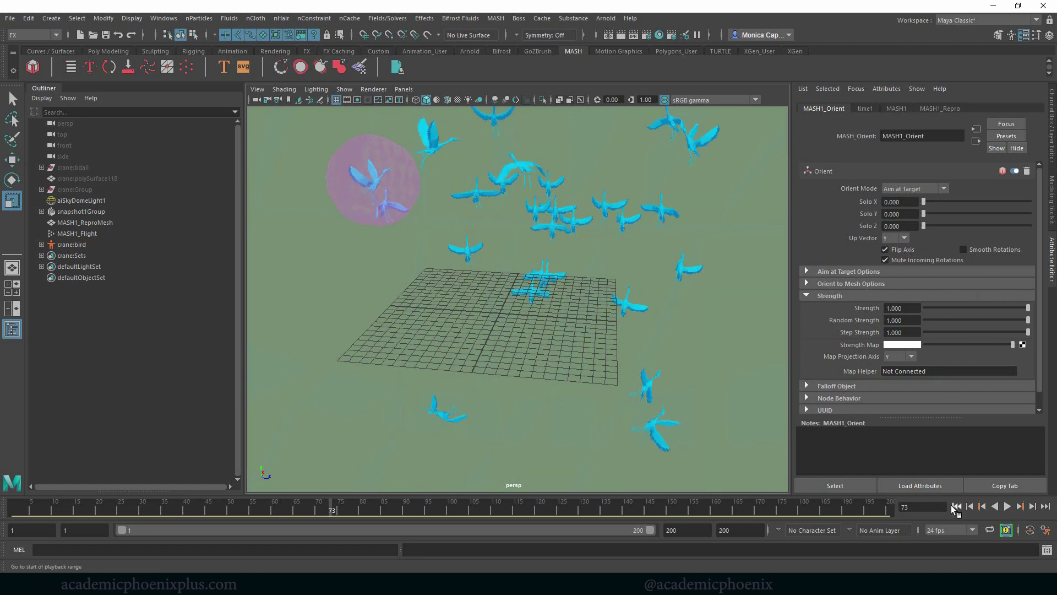
pyautogui.click(956, 506)
pyautogui.click(1009, 506)
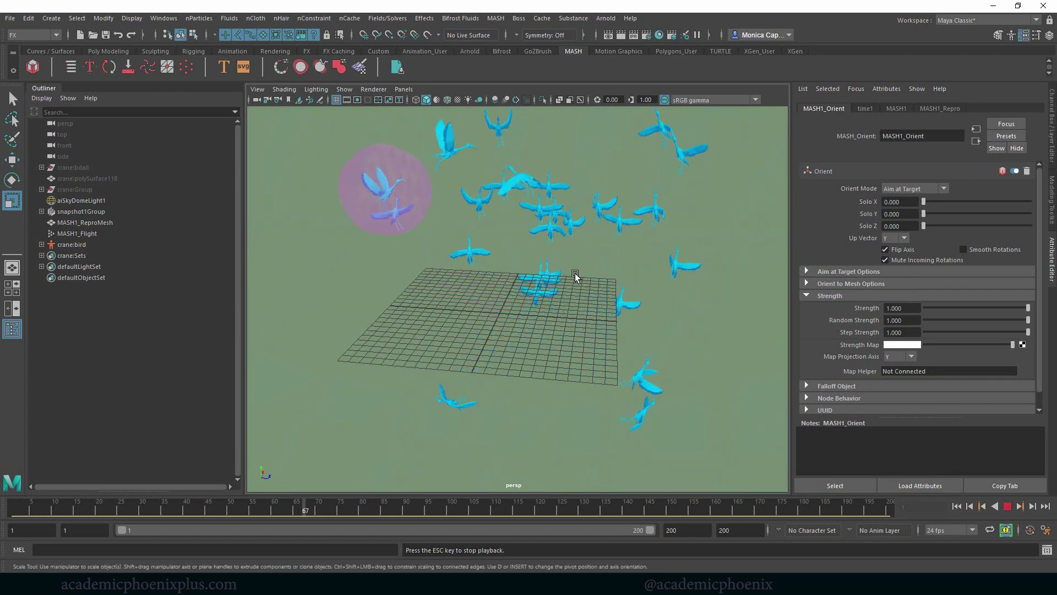
pyautogui.keyDown('alt'); pyautogui.moveTo(629, 239); pyautogui.dragTo(385, 141); pyautogui.keyUp('alt')
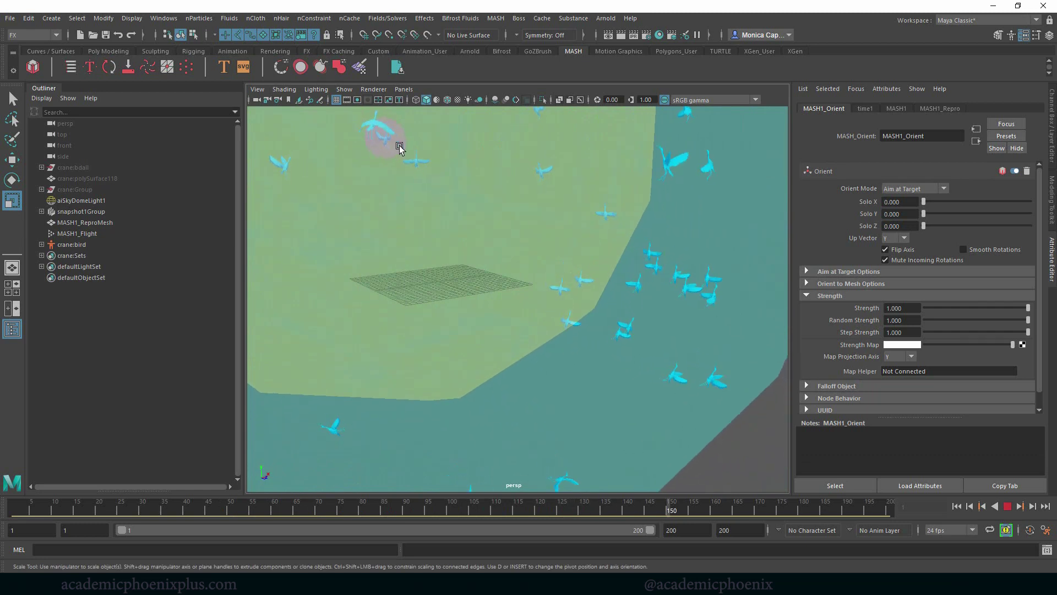
pyautogui.click(956, 507)
# Set the Orient node's Orient Mode to Velocity and play the simulation.
pyautogui.click(903, 189)
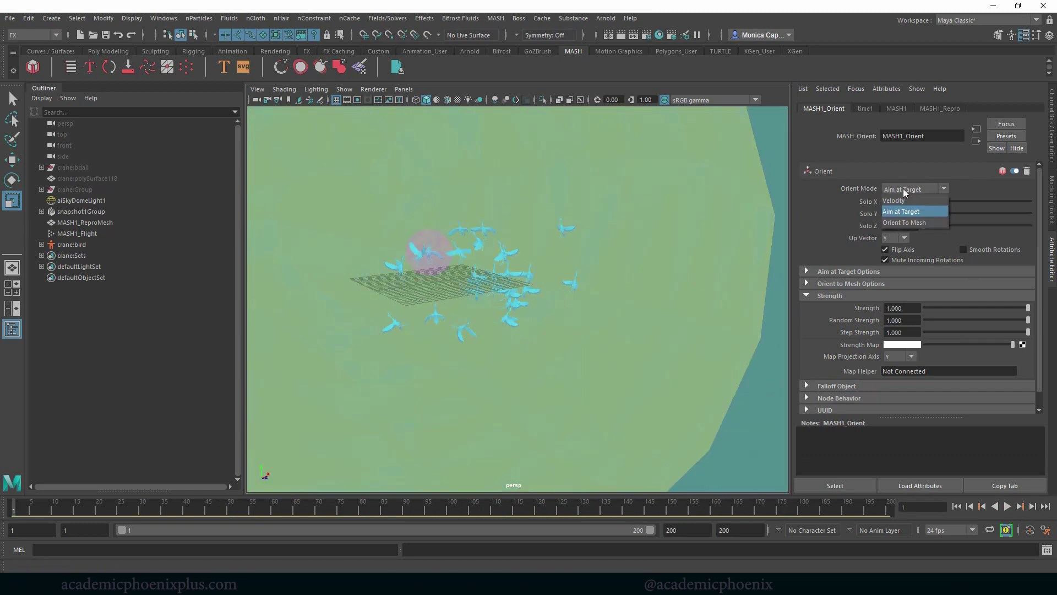
pyautogui.click(903, 188)
pyautogui.click(904, 189)
pyautogui.click(903, 202)
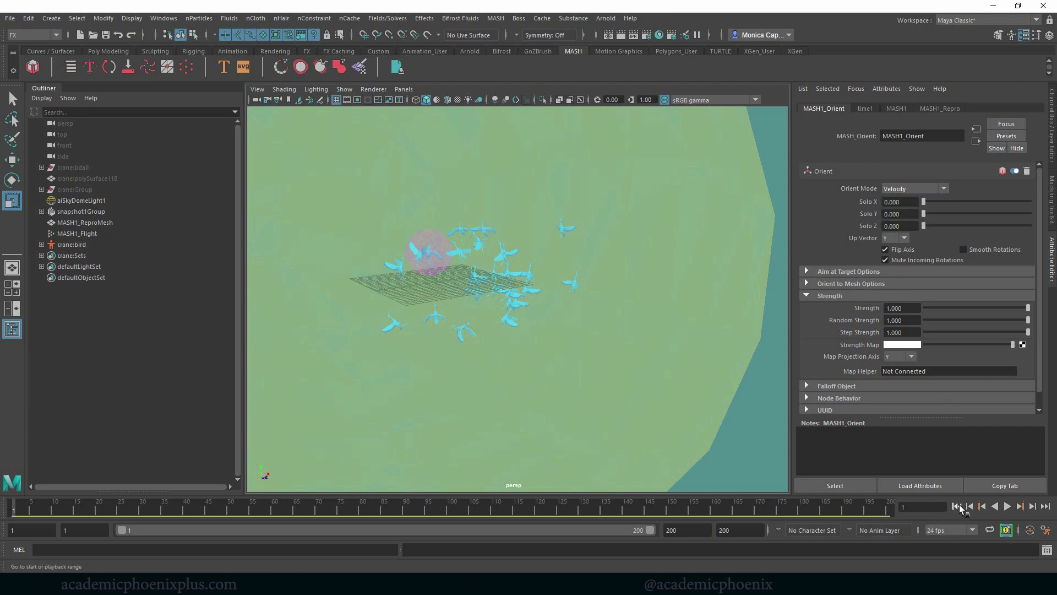
pyautogui.click(1008, 506)
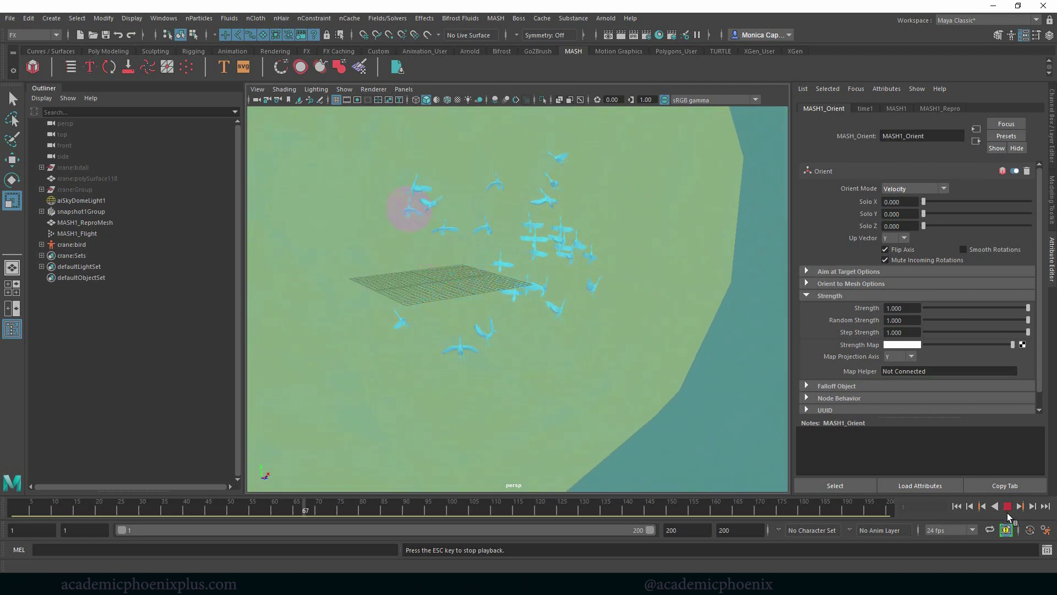
# Disable Flip Axis on the Orient node, replay the flock from the first frame and stop playback.
pyautogui.click(905, 250)
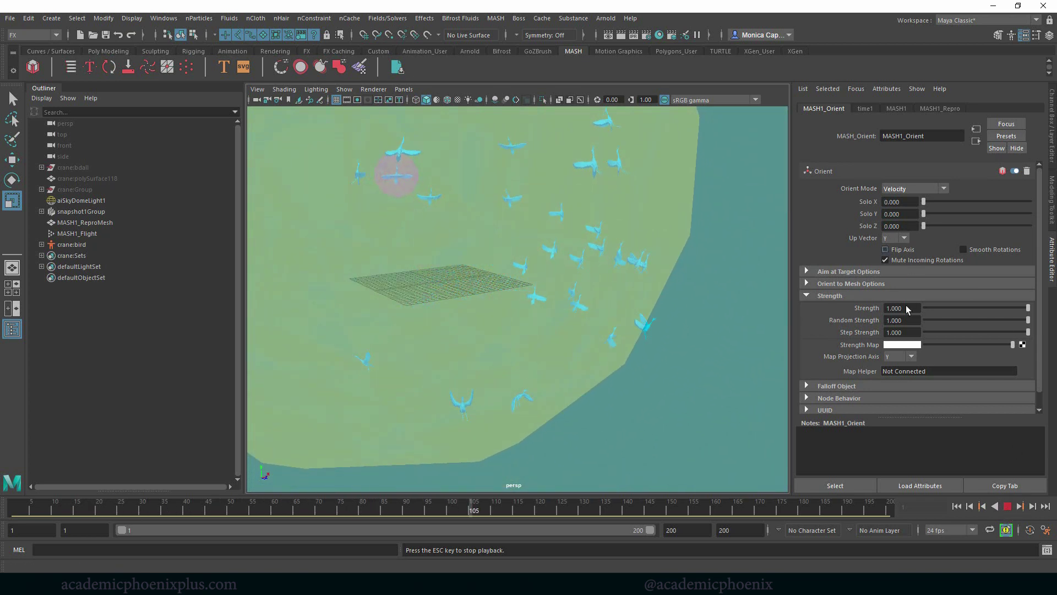
pyautogui.click(958, 507)
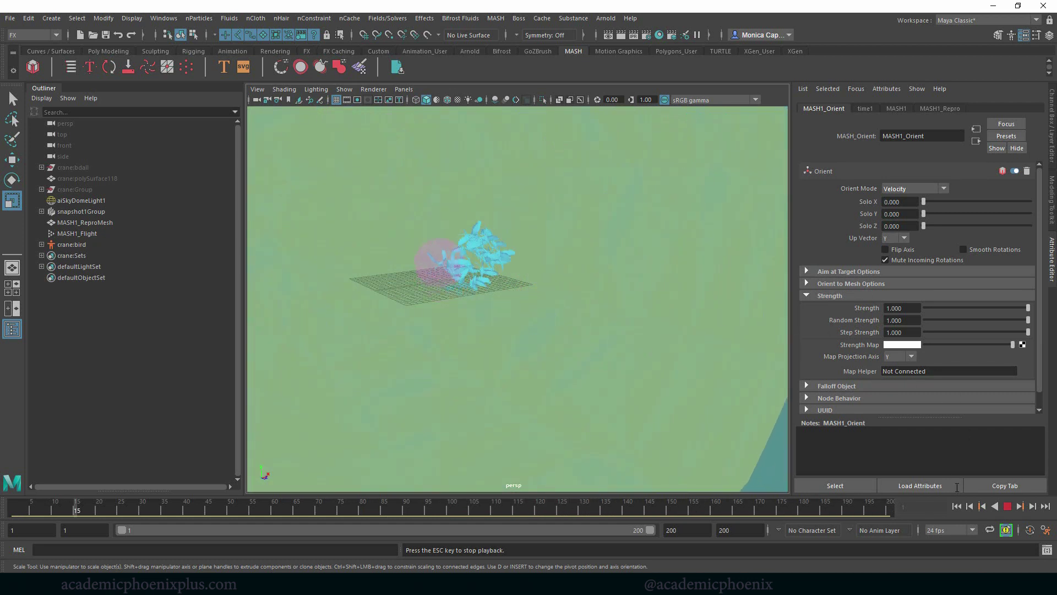
pyautogui.press('Escape')
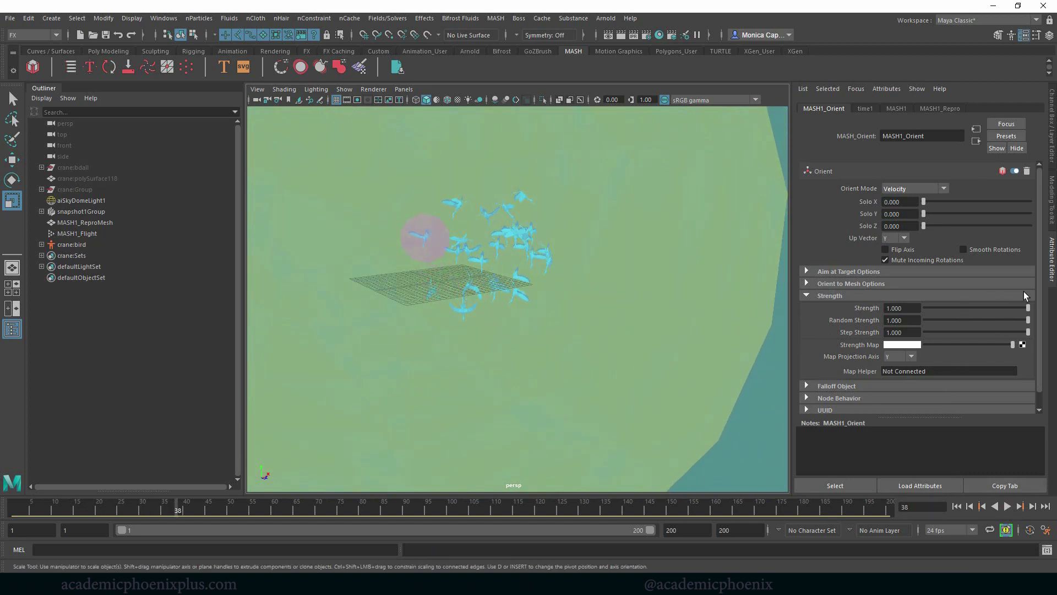
# Disable Mute Incoming Rotations on the Orient node, replay the flock from the first frame and stop playback.
pyautogui.click(942, 259)
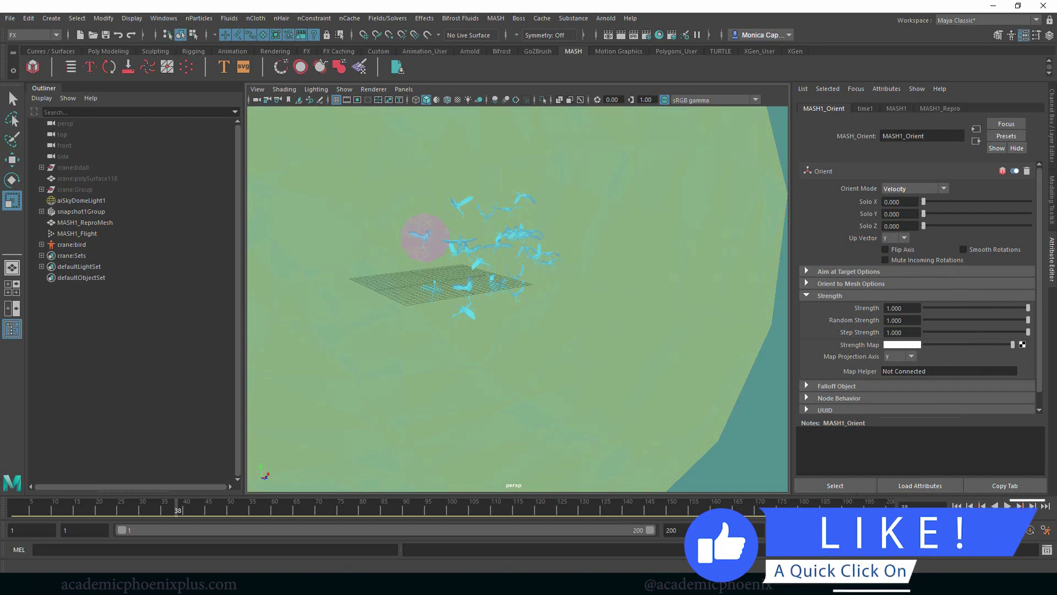
pyautogui.click(957, 506)
pyautogui.click(1007, 506)
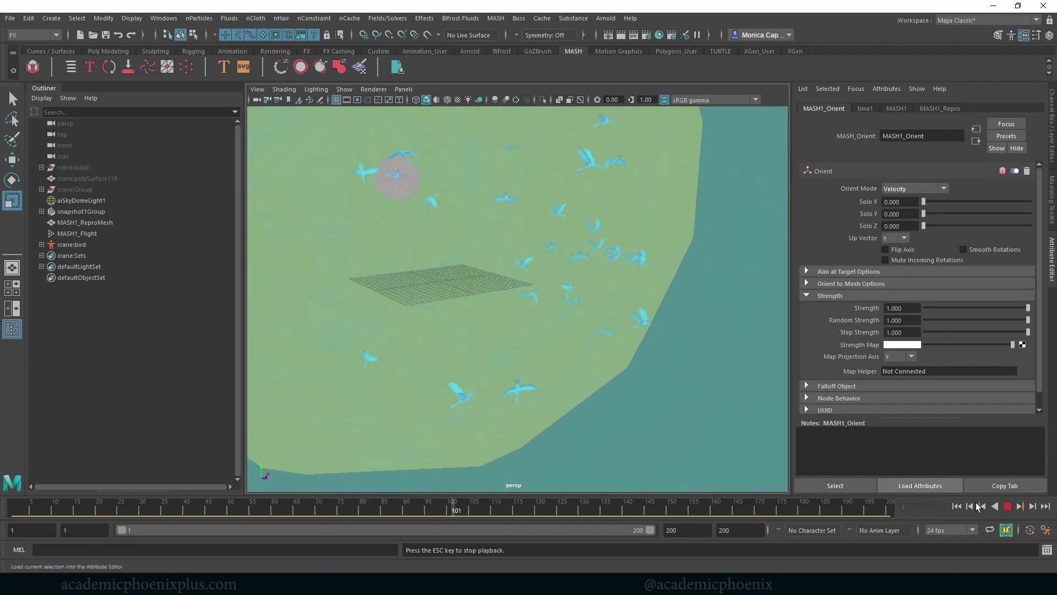
pyautogui.press('Escape')
# Select MASH1_Flight and display the attributes of its network's MASH1_Orient node.
pyautogui.click(588, 310)
pyautogui.keyDown('alt'); pyautogui.moveTo(582, 309); pyautogui.dragTo(512, 322); pyautogui.keyUp('alt')
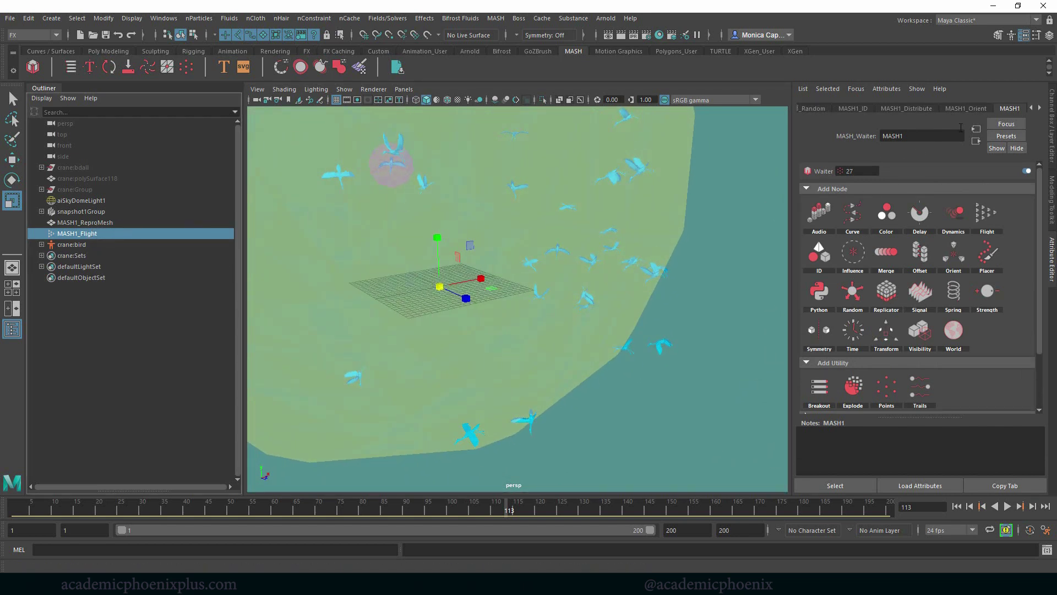
pyautogui.click(947, 109)
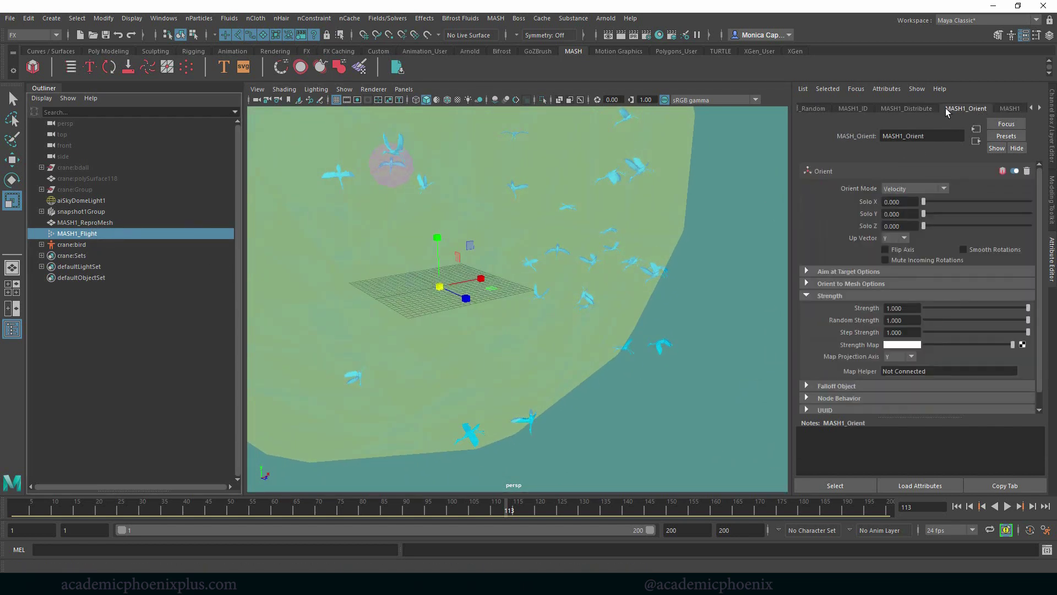
pyautogui.click(95, 224)
pyautogui.click(87, 234)
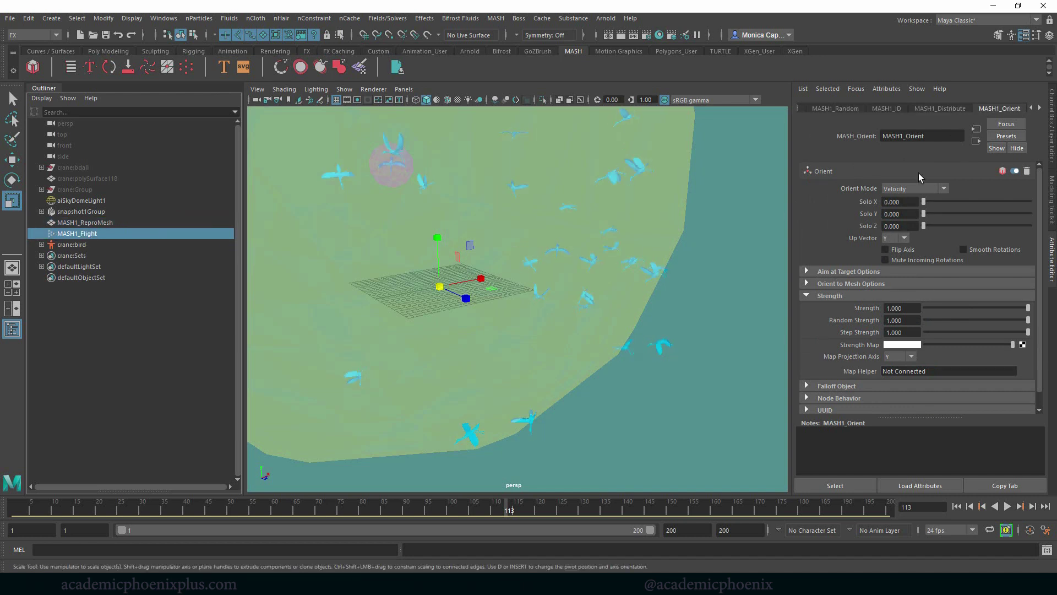
pyautogui.click(936, 109)
pyautogui.click(992, 109)
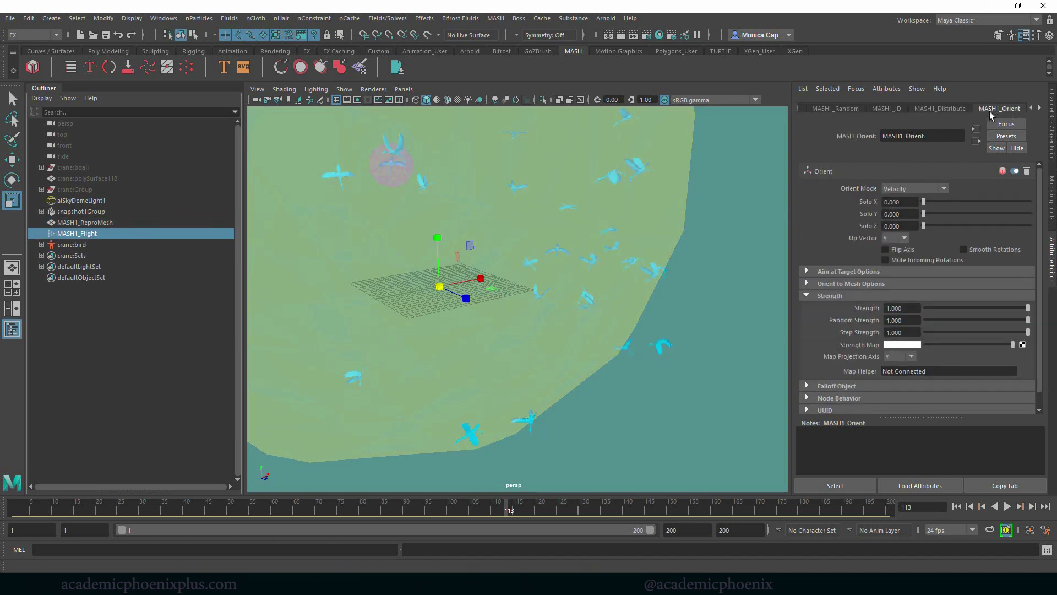
# Compare the flock's playback with the Orient node's Flip Axis enabled and disabled, leaving it disabled.
pyautogui.click(968, 507)
pyautogui.click(1007, 506)
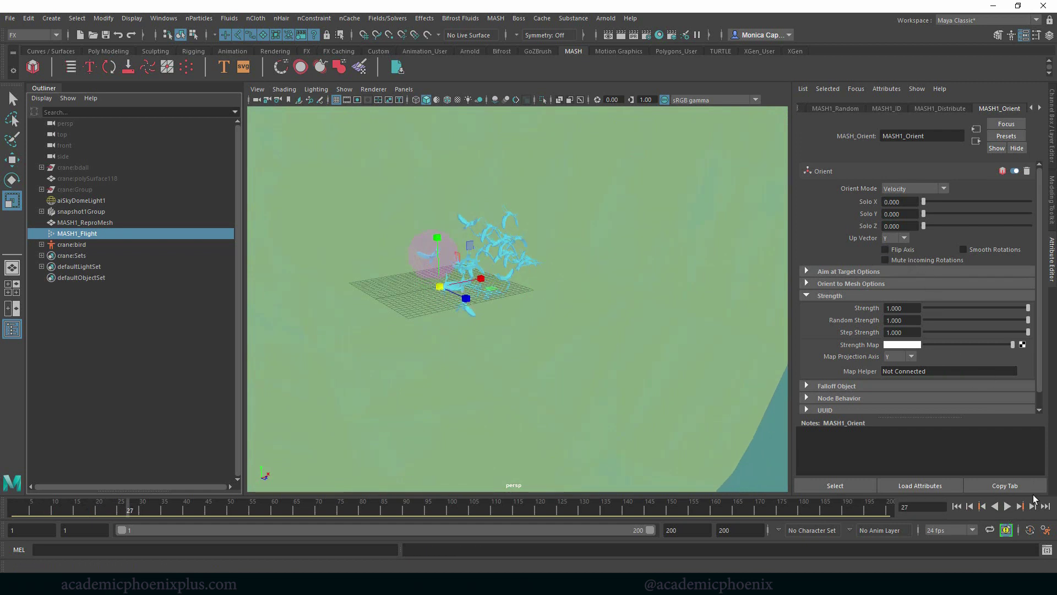
pyautogui.click(961, 507)
pyautogui.click(1010, 507)
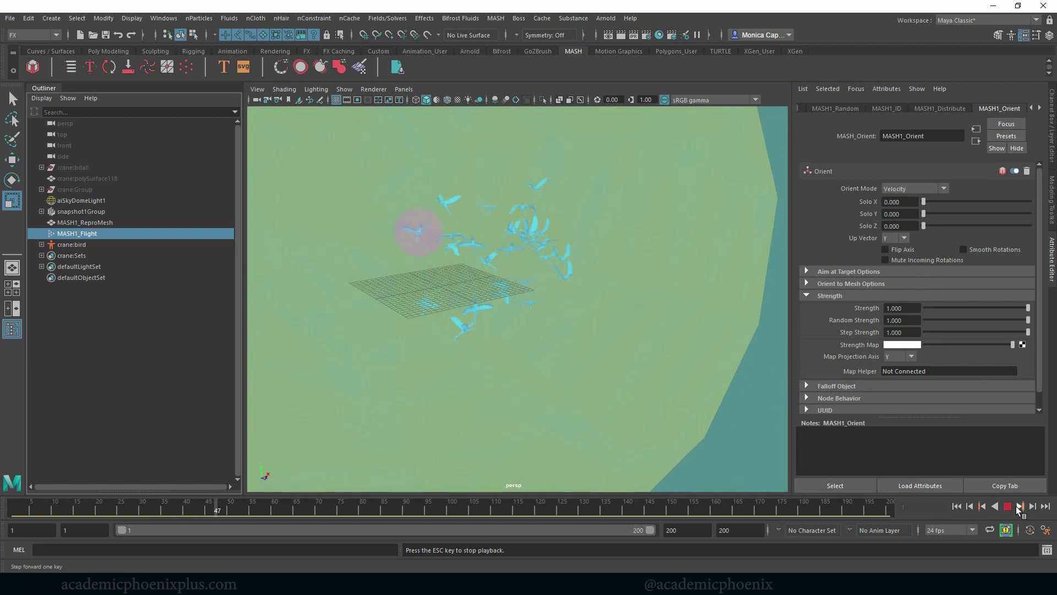
pyautogui.click(1008, 506)
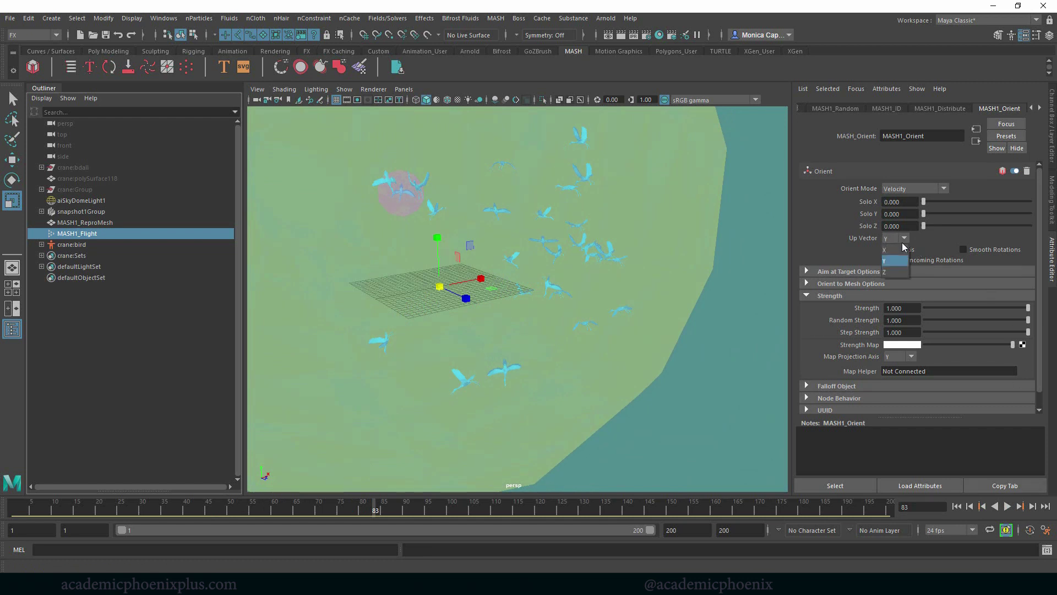
# Try X as the Orient node's Up Vector, playing the flock from the first frame and stopping it.
pyautogui.click(956, 507)
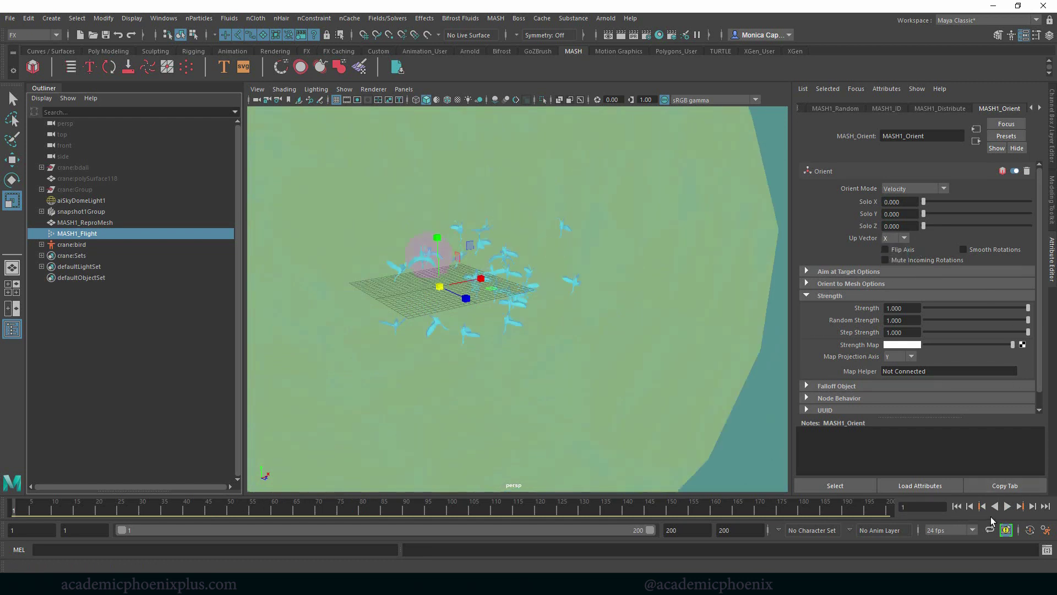
pyautogui.click(1009, 507)
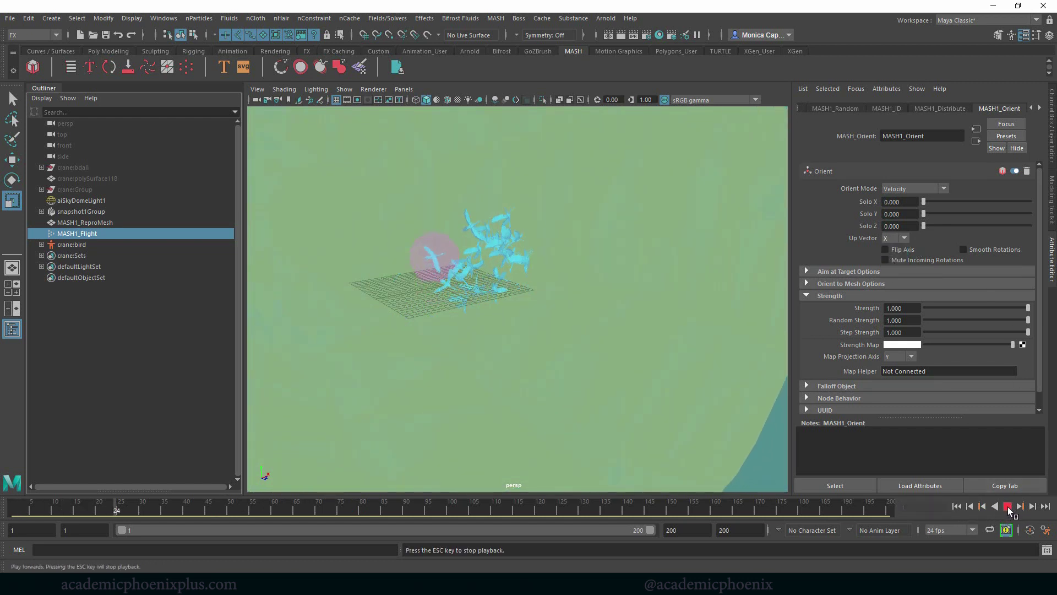
pyautogui.click(1008, 507)
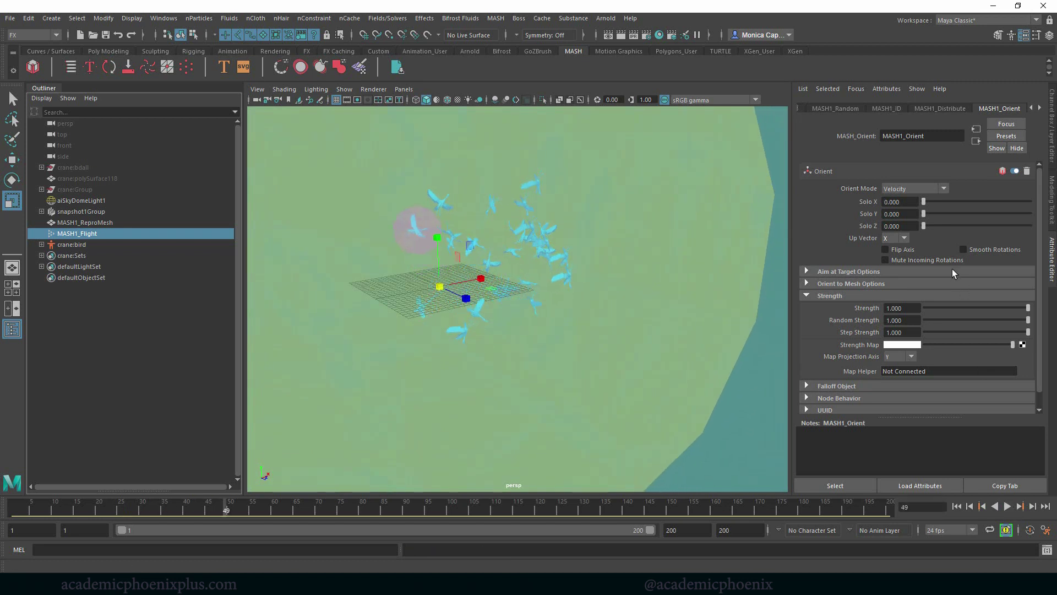
# Set the Orient node's Up Vector to Z and replay the flock from the first frame, viewing it from another angle.
pyautogui.click(956, 507)
pyautogui.click(1007, 507)
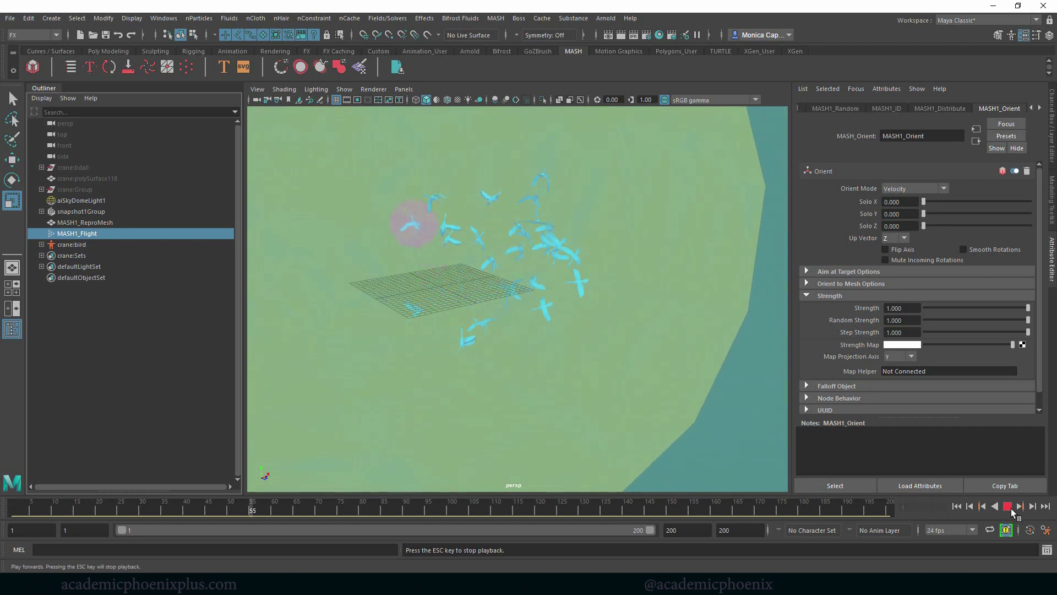
pyautogui.keyDown('alt'); pyautogui.moveTo(585, 347); pyautogui.dragTo(661, 277); pyautogui.keyUp('alt')
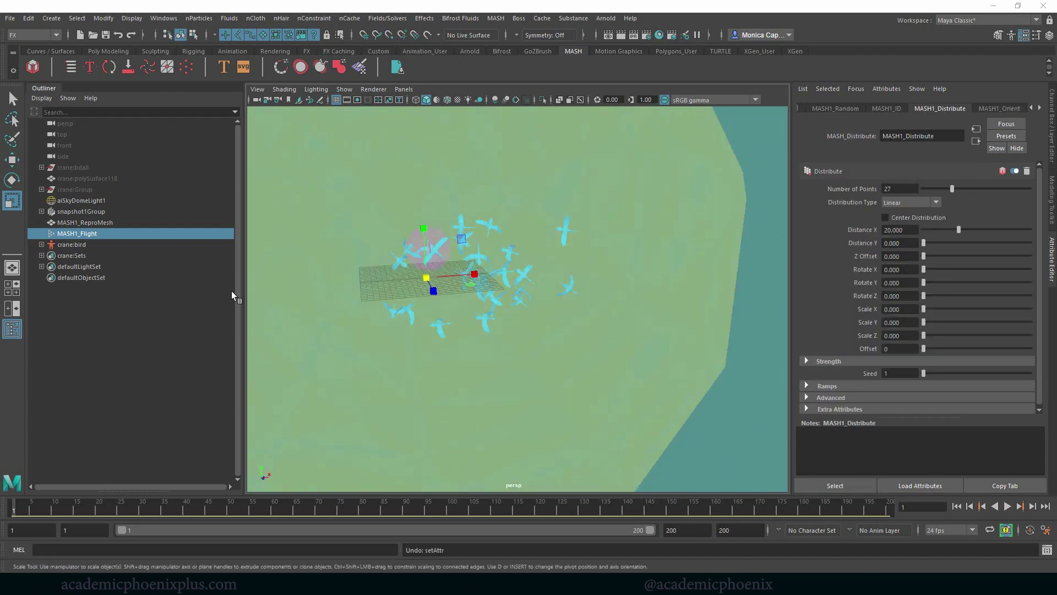
# Reduce the Distribute node's Distance X to 7.812, play the simulation, and examine the stopped flock from a lower angle.
pyautogui.click(126, 234)
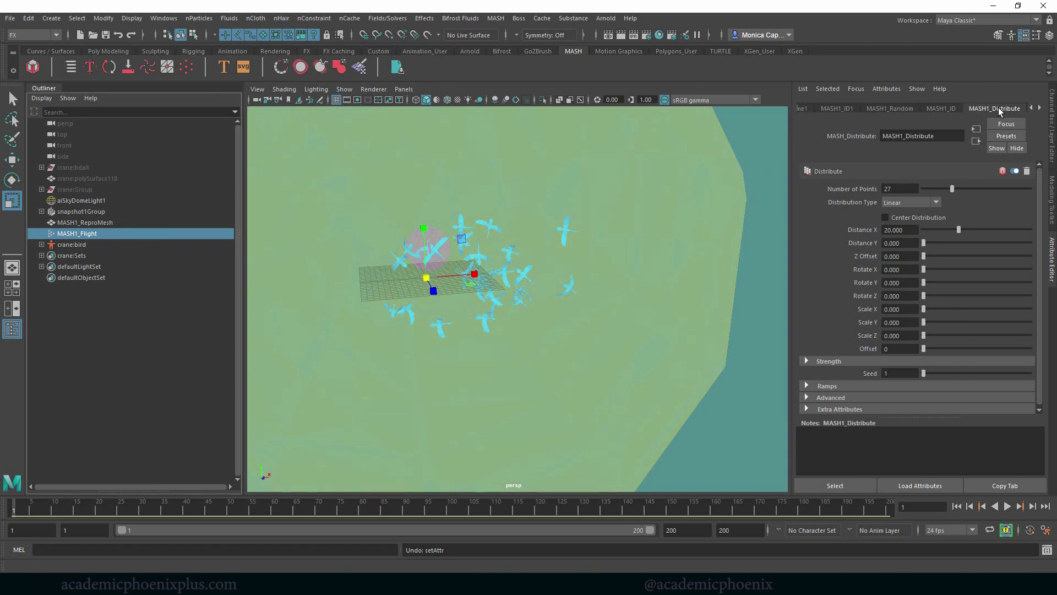
pyautogui.click(950, 109)
pyautogui.click(979, 108)
pyautogui.moveTo(955, 230); pyautogui.dragTo(936, 228)
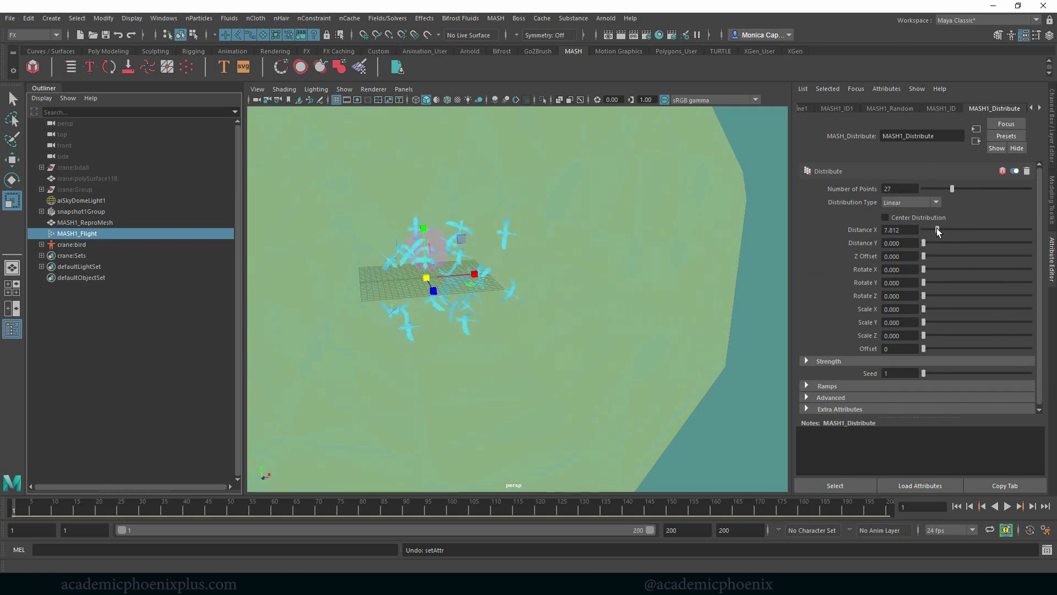
pyautogui.click(1014, 505)
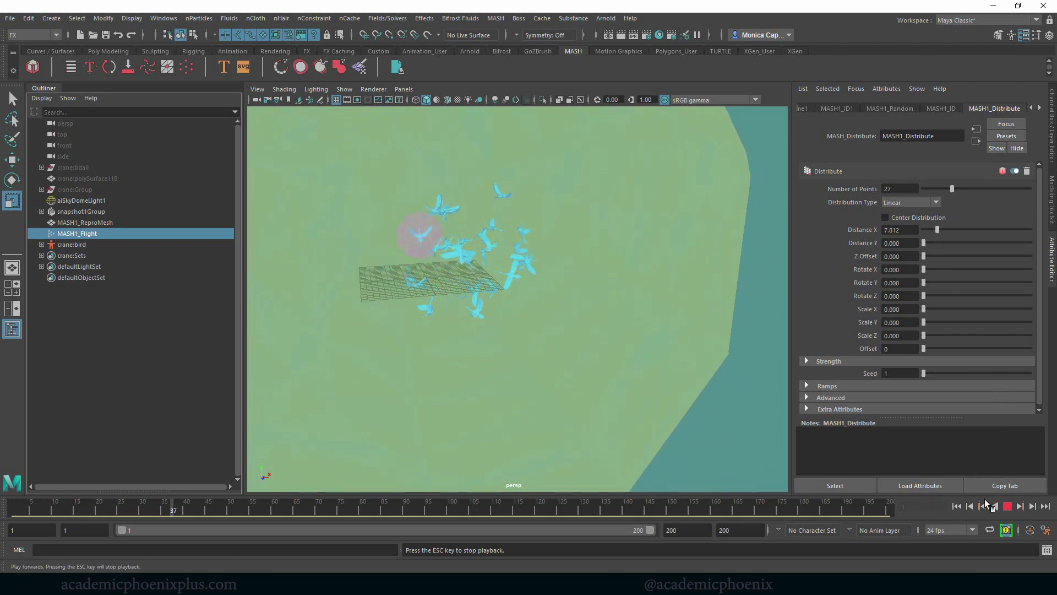
pyautogui.click(1006, 505)
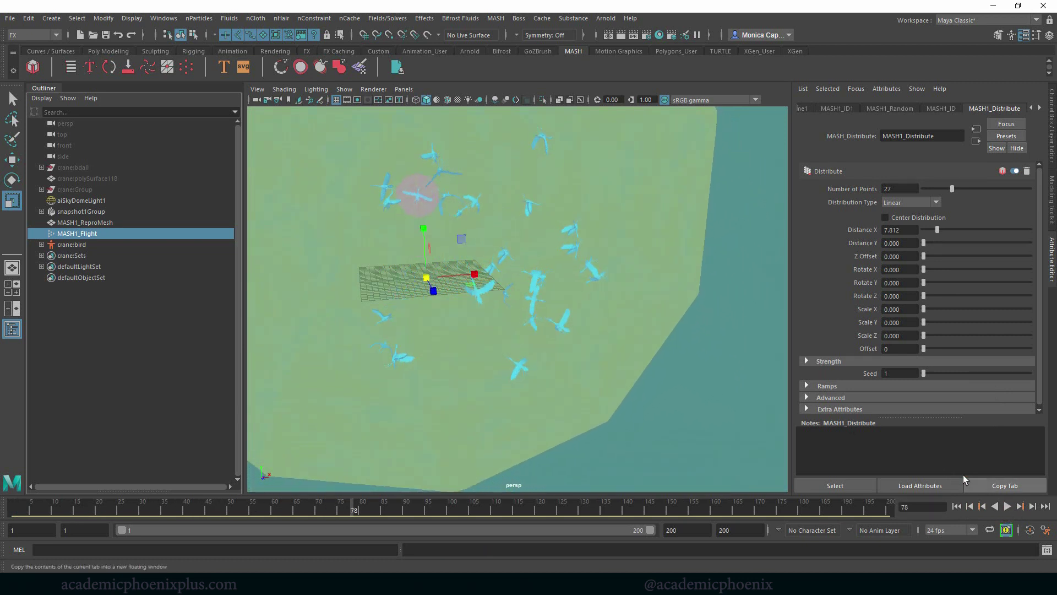
pyautogui.keyDown('alt'); pyautogui.moveTo(583, 340); pyautogui.dragTo(645, 280); pyautogui.keyUp('alt')
pyautogui.keyDown('alt'); pyautogui.moveTo(623, 225); pyautogui.dragTo(608, 303); pyautogui.keyUp('alt')
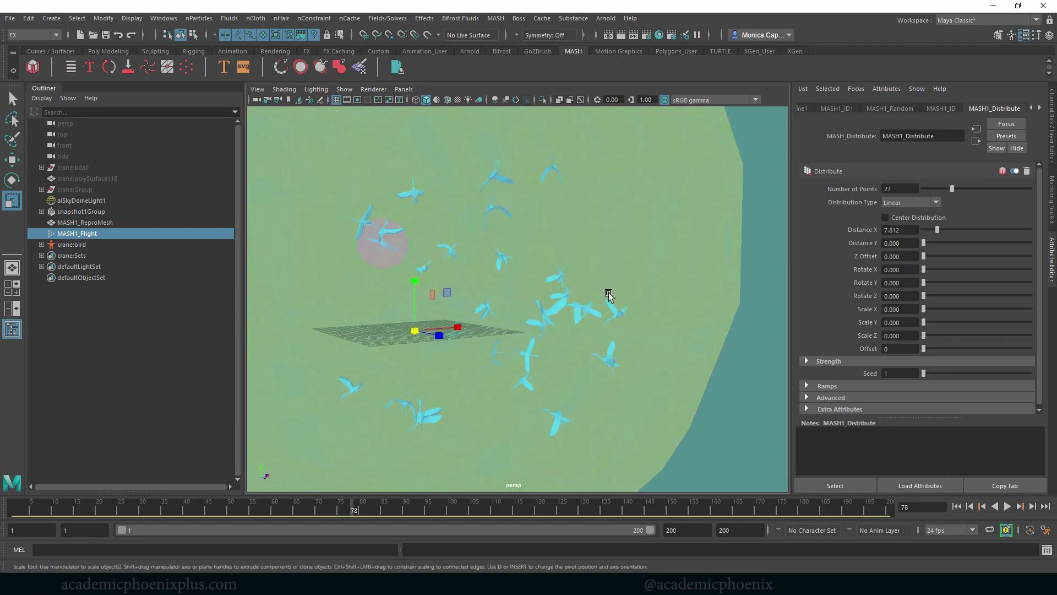
# Render the flock's current frame with Arnold, examine the cranes, and close the render view.
pyautogui.click(605, 19)
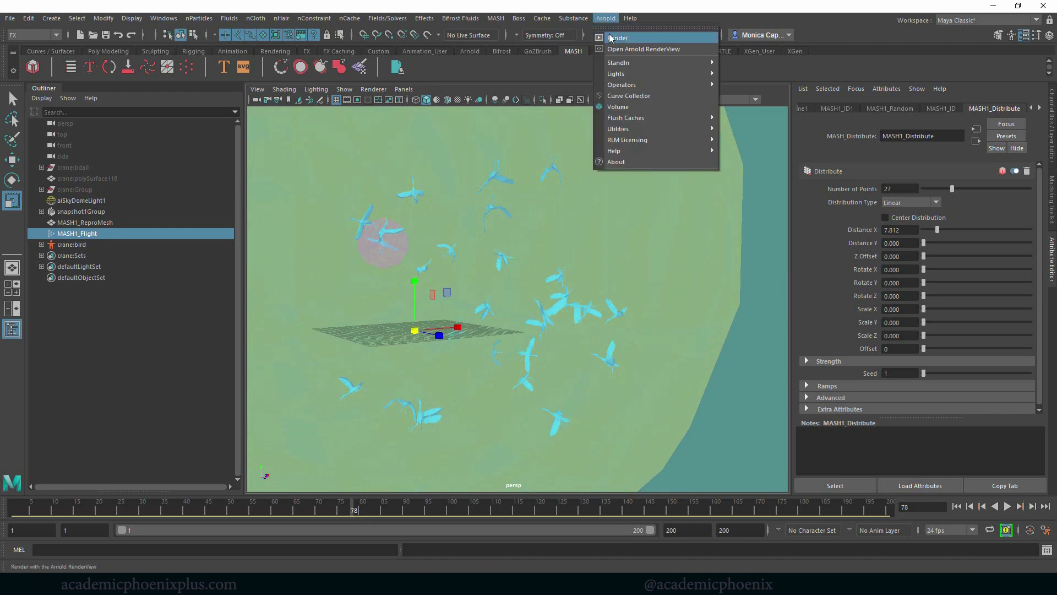
pyautogui.click(614, 32)
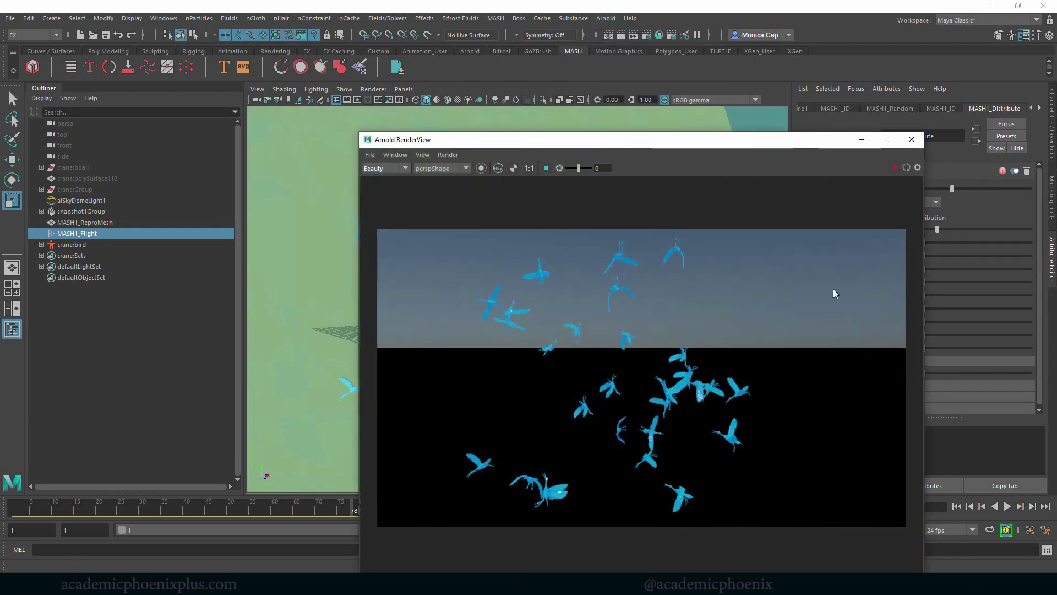
pyautogui.click(921, 144)
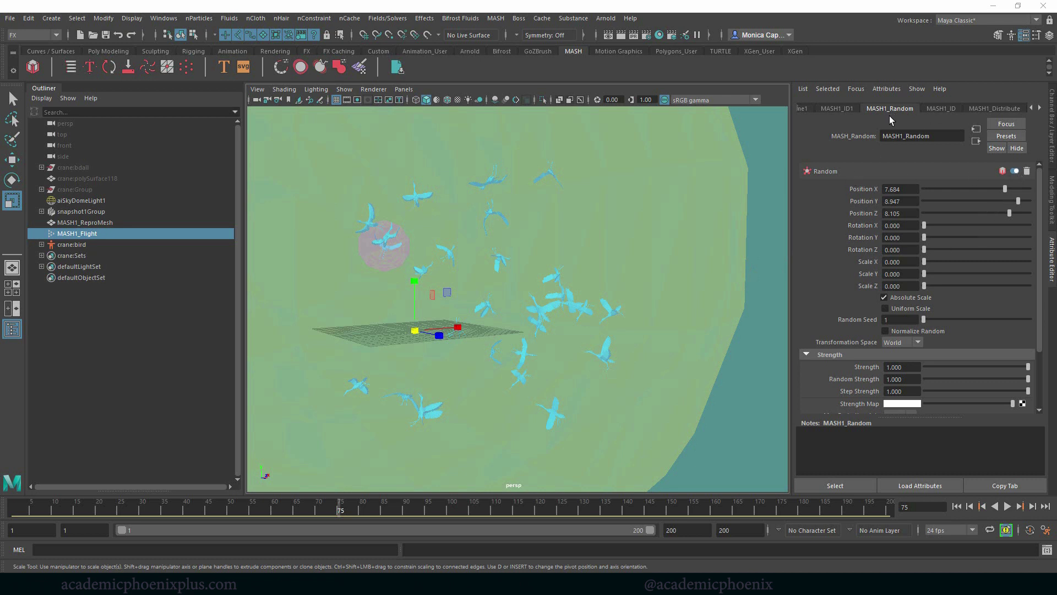
# Compare the flock's playback from the first frame with the Random node disabled and enabled, leaving it enabled.
pyautogui.click(1015, 170)
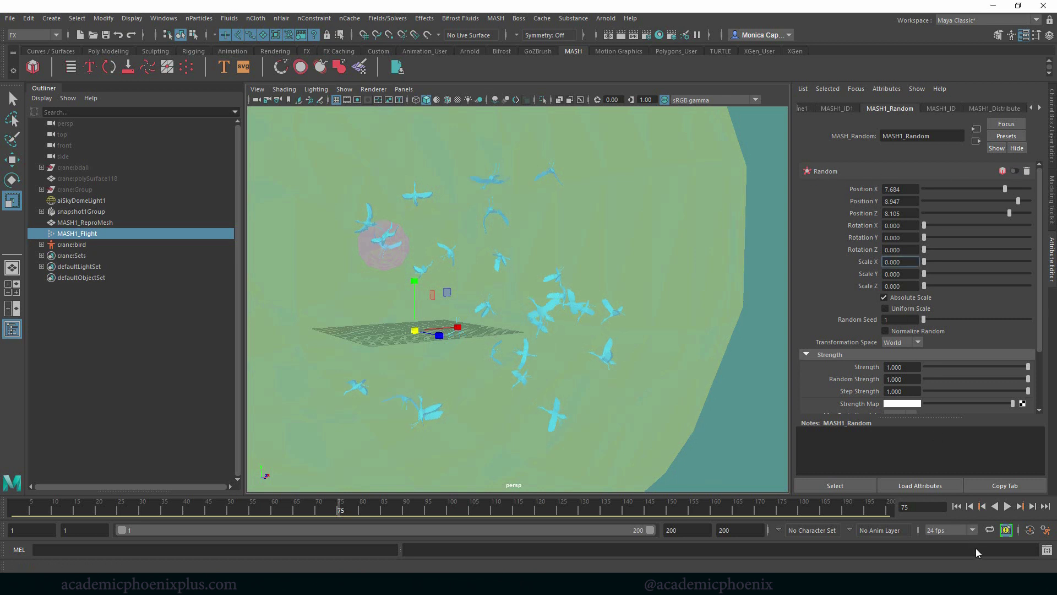
pyautogui.click(957, 506)
pyautogui.click(1006, 507)
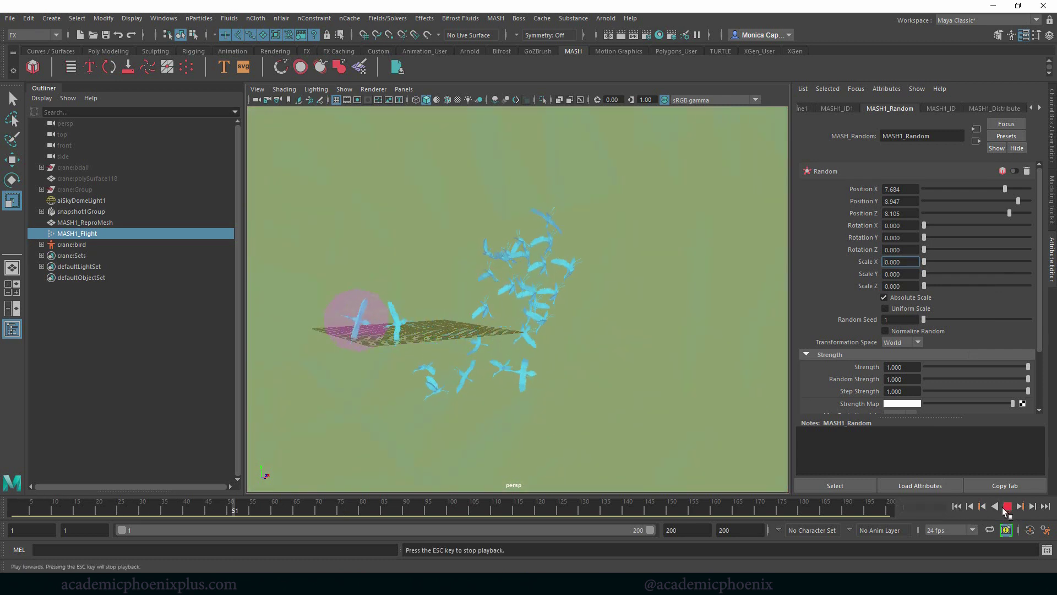
pyautogui.click(1006, 507)
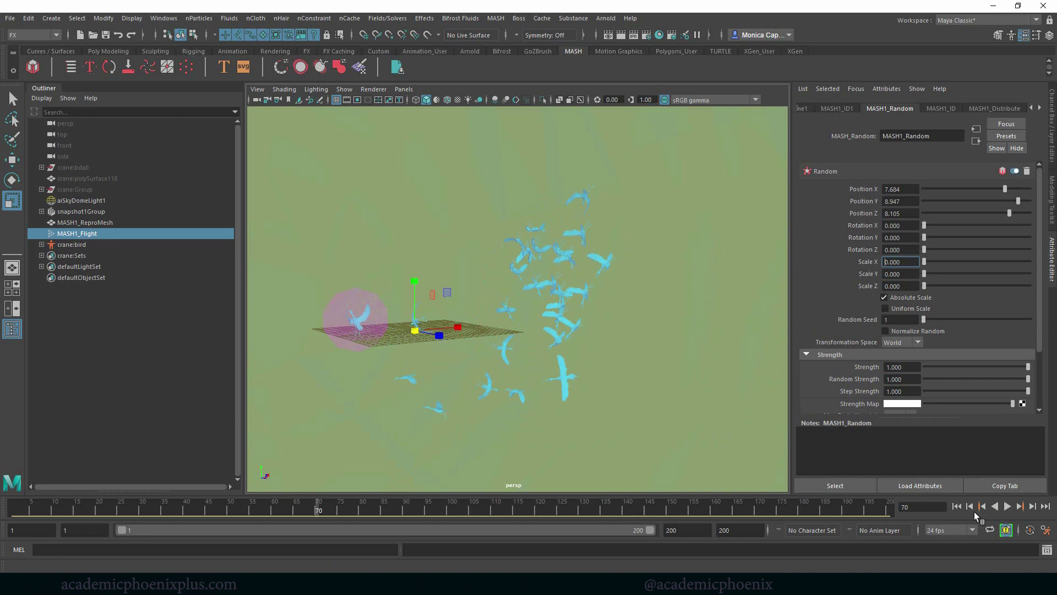
pyautogui.click(957, 507)
pyautogui.click(1006, 506)
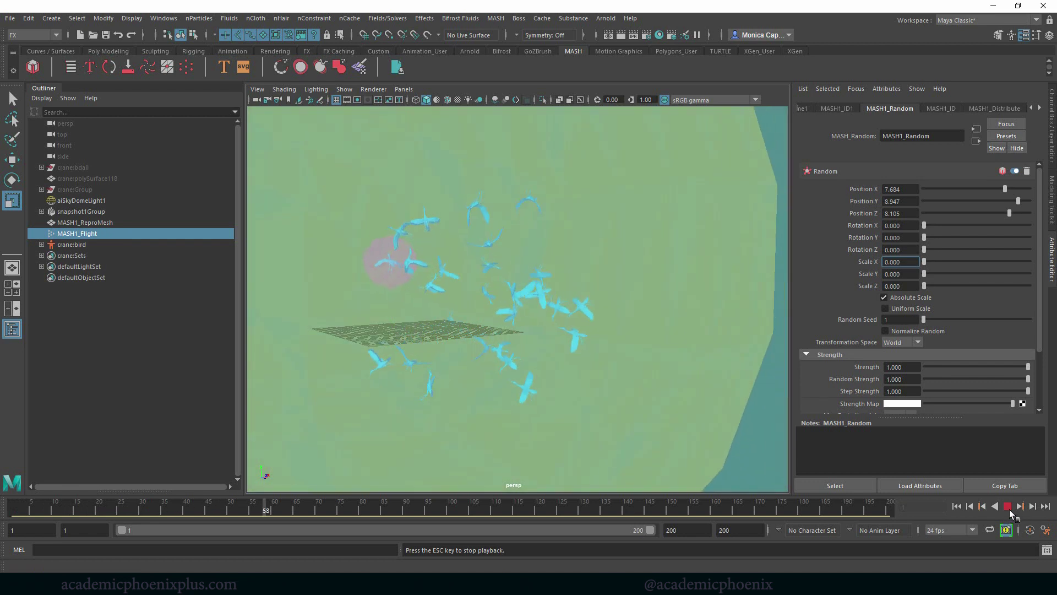
pyautogui.click(1008, 509)
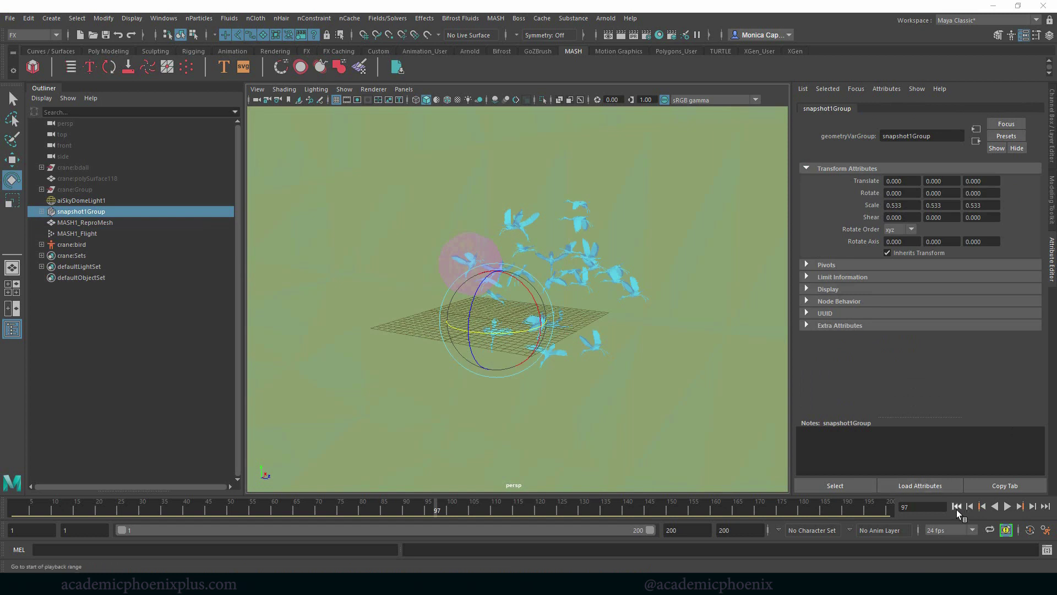
# Replay the flock from the first frame, viewing it from another angle, and stop the playback.
pyautogui.click(956, 506)
pyautogui.click(1007, 506)
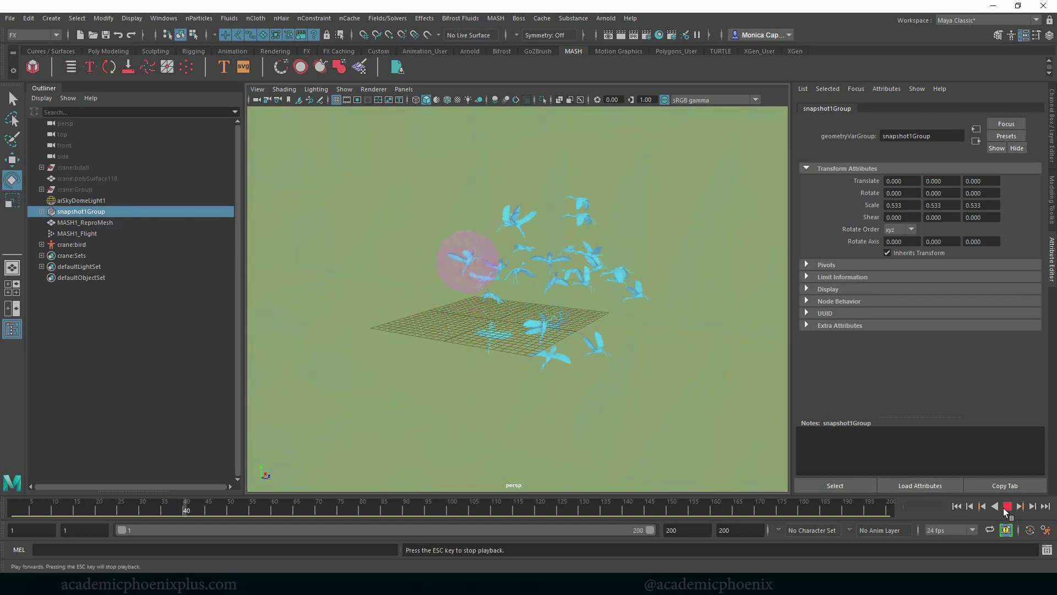
pyautogui.click(1007, 507)
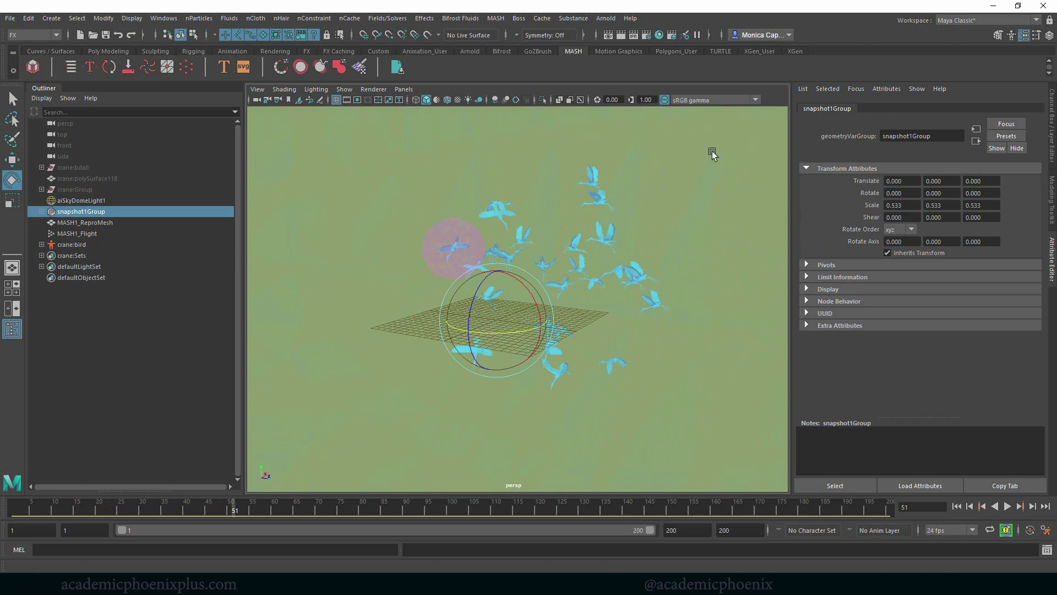
# Review the Orient node's settings for the flight network and replay the flock from the first frame, then stop it.
pyautogui.click(98, 222)
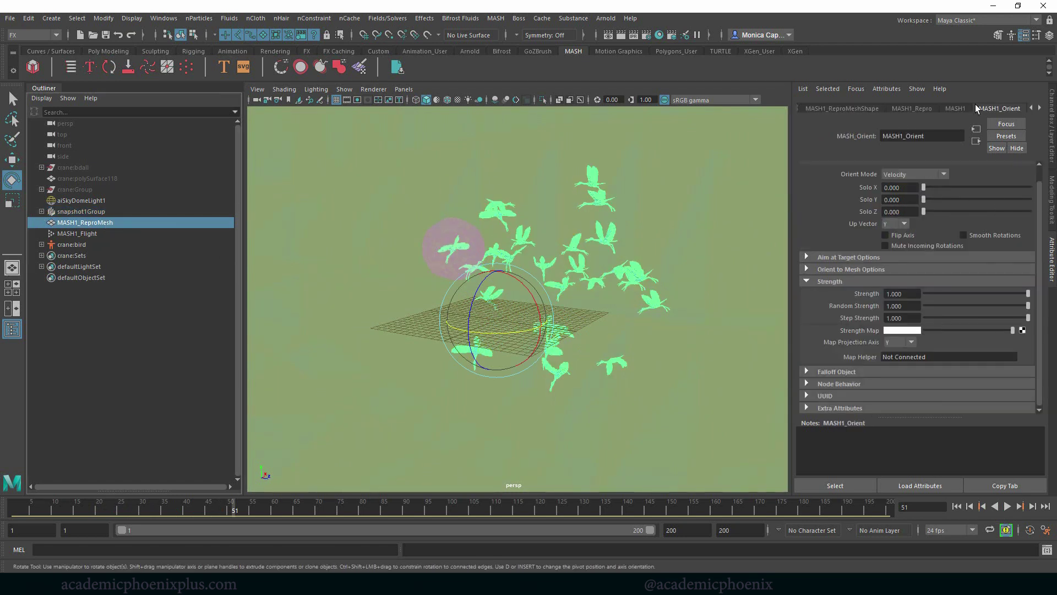
pyautogui.click(77, 234)
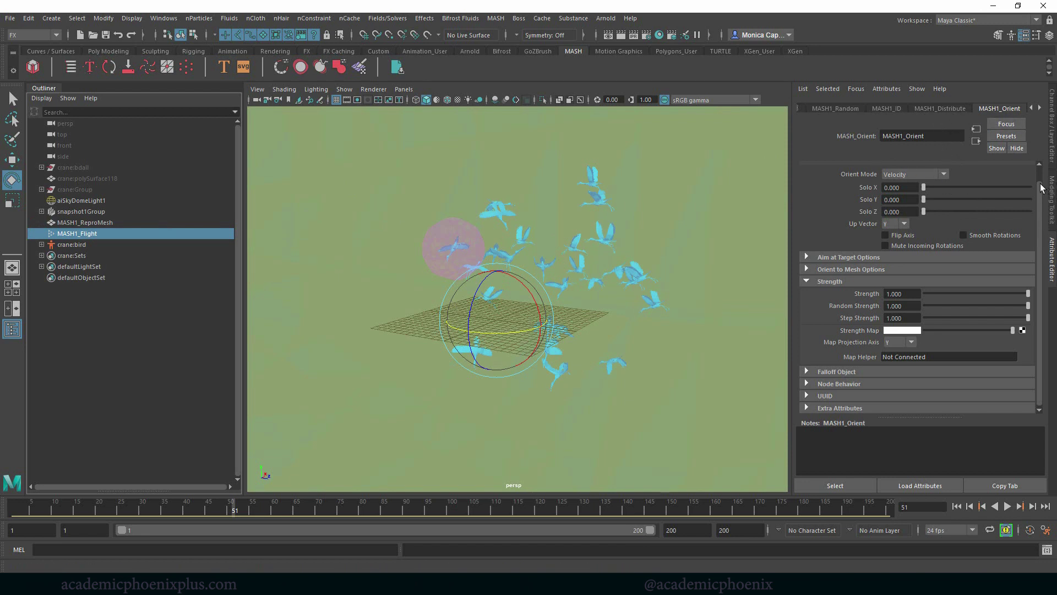
pyautogui.scroll(1, 1041, 188)
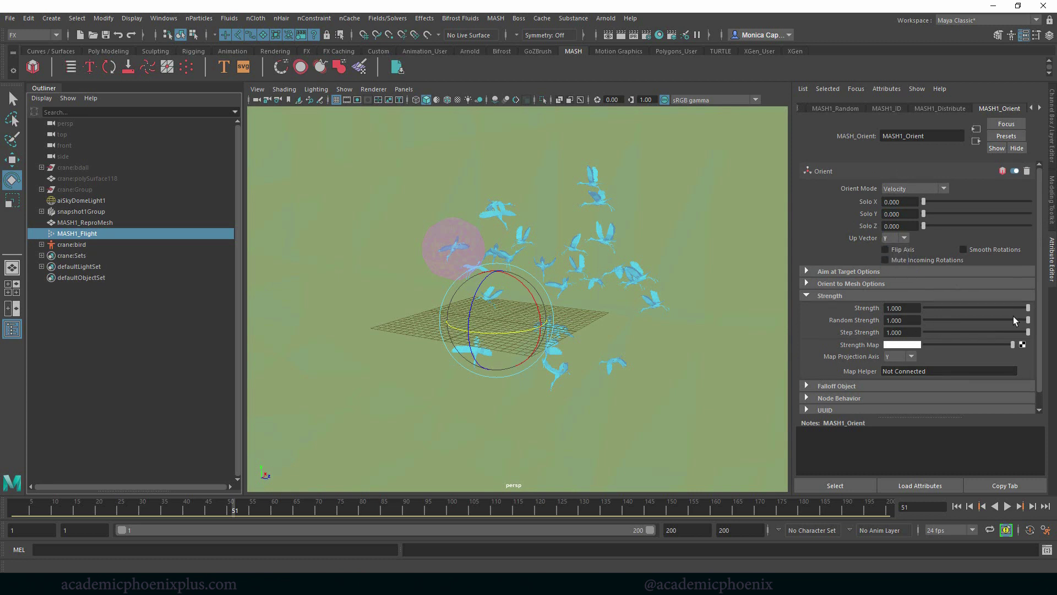
pyautogui.scroll(-1, 1038, 289)
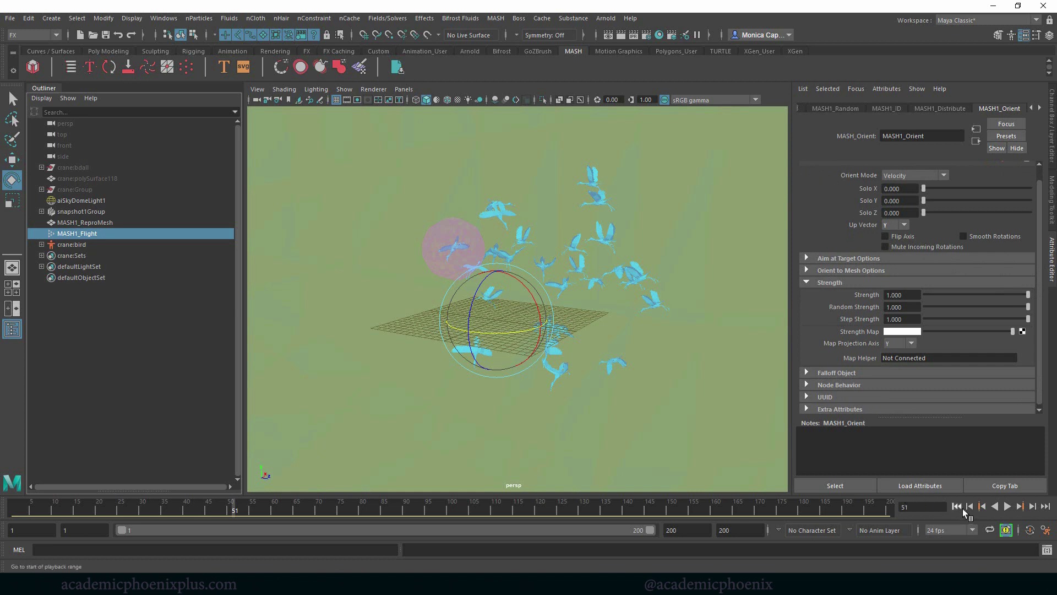
pyautogui.click(957, 507)
pyautogui.click(1008, 506)
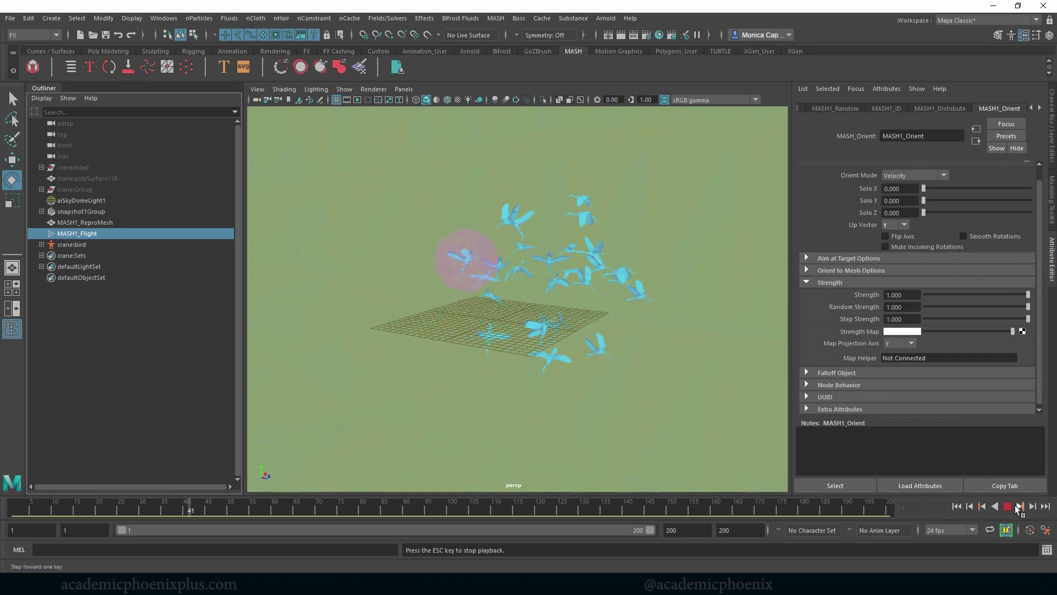
pyautogui.click(1007, 506)
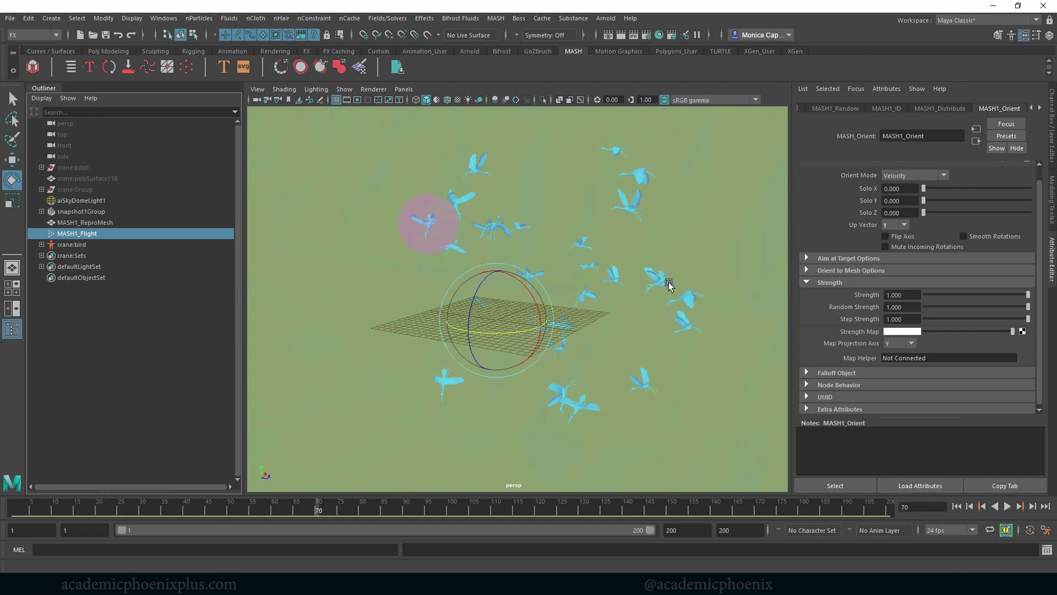
# Rotate the crane snapshot group to about -179.4 degrees in Y and play the flock from the first frame.
pyautogui.click(99, 211)
pyautogui.press('w')
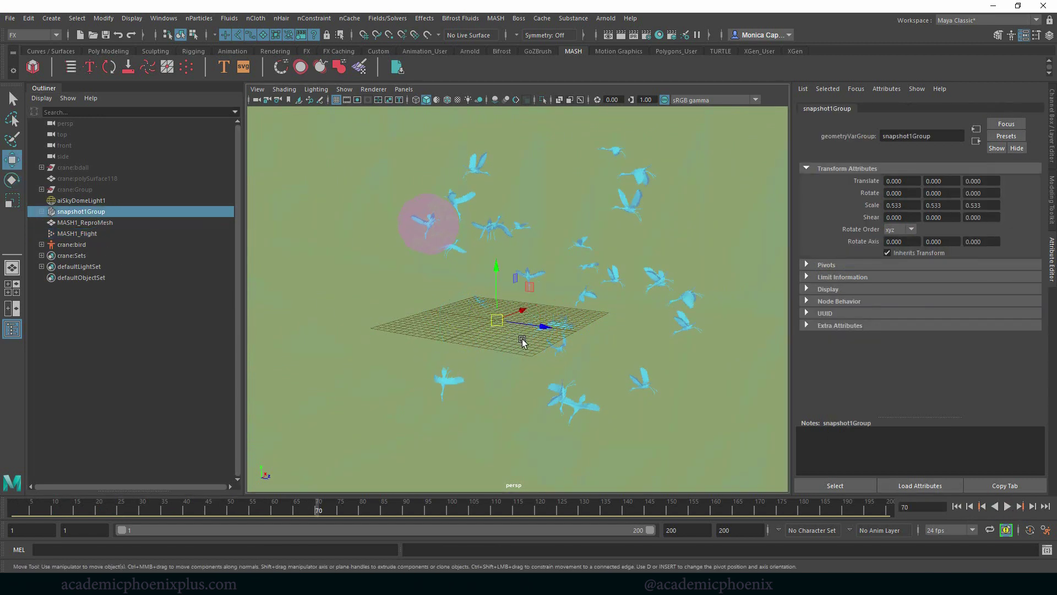
pyautogui.press('e')
pyautogui.moveTo(529, 332); pyautogui.dragTo(448, 329)
pyautogui.click(969, 506)
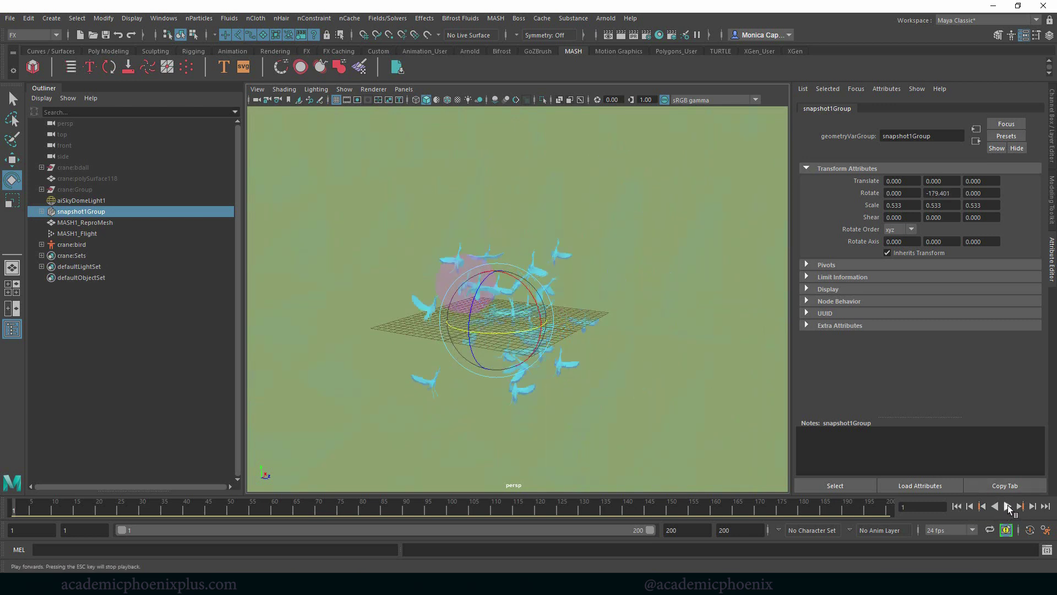
pyautogui.click(1007, 507)
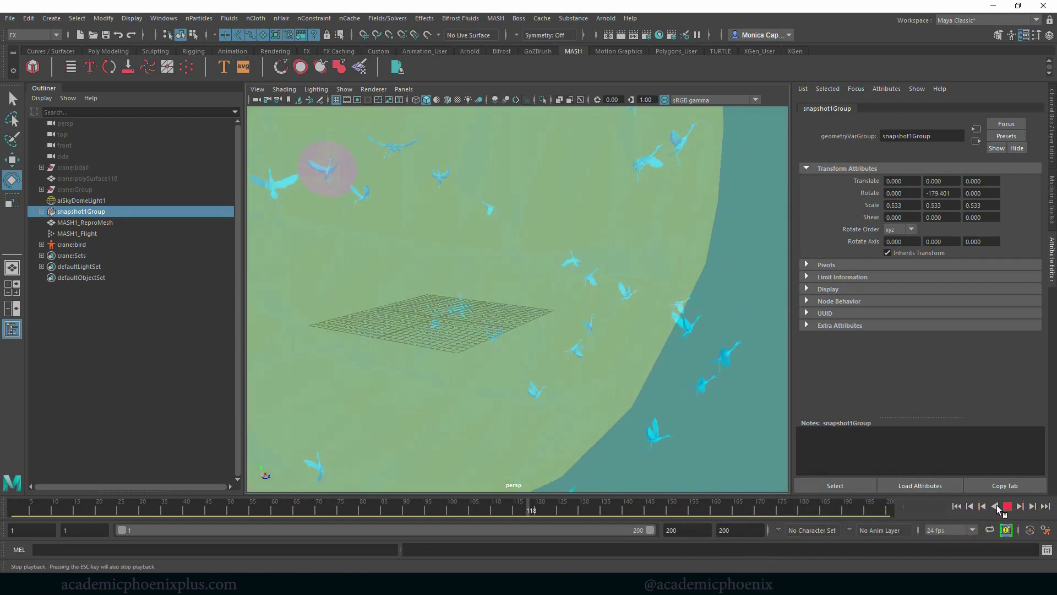
pyautogui.press('Escape')
# Tilt the crane snapshot group to about -11.06 degrees in X and start playback from the first frame.
pyautogui.moveTo(470, 295); pyautogui.dragTo(472, 312)
pyautogui.click(965, 507)
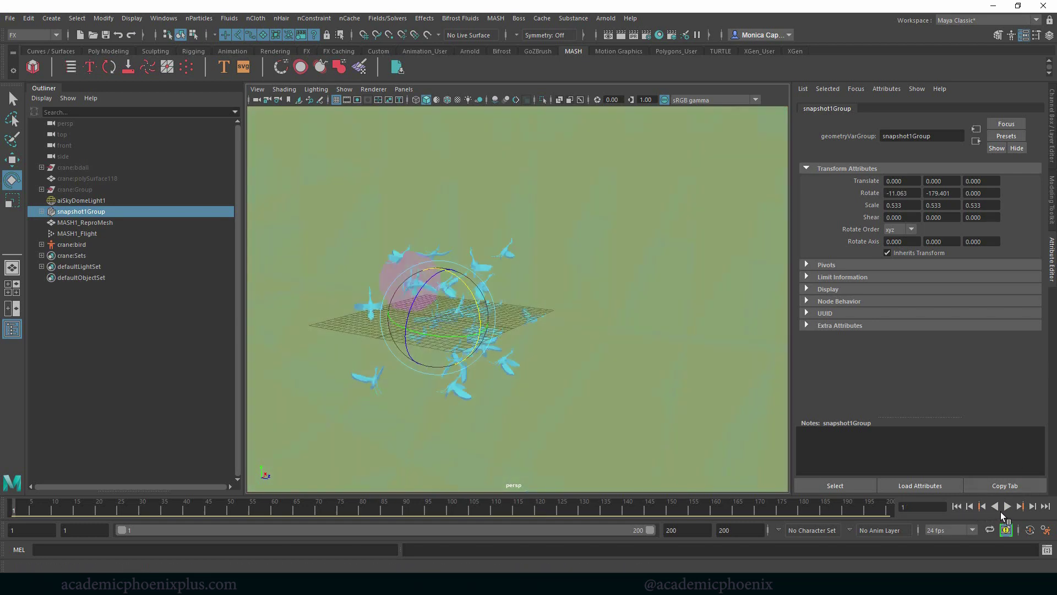
pyautogui.click(1008, 507)
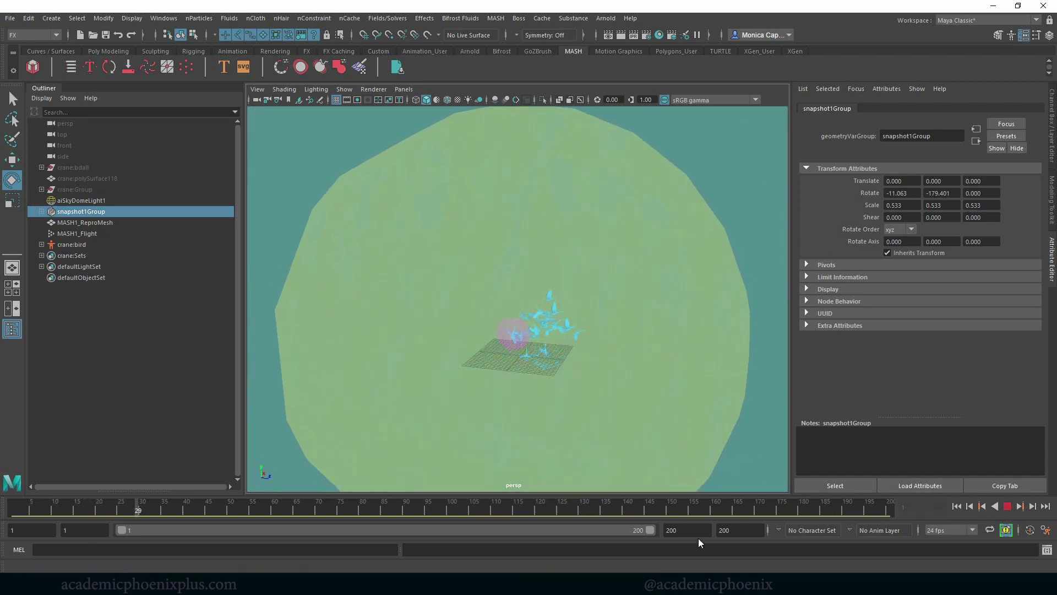
# Extend the playback range to end at frame 300, watch the longer simulation, and stop it.
pyautogui.moveTo(691, 531); pyautogui.dragTo(615, 530)
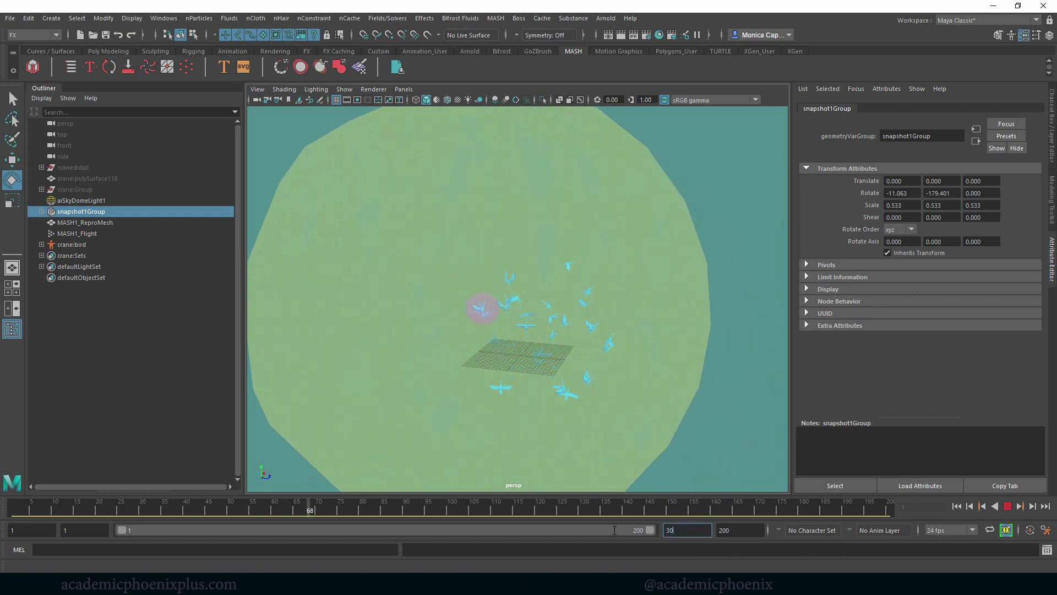
pyautogui.write('300')
pyautogui.press('Return')
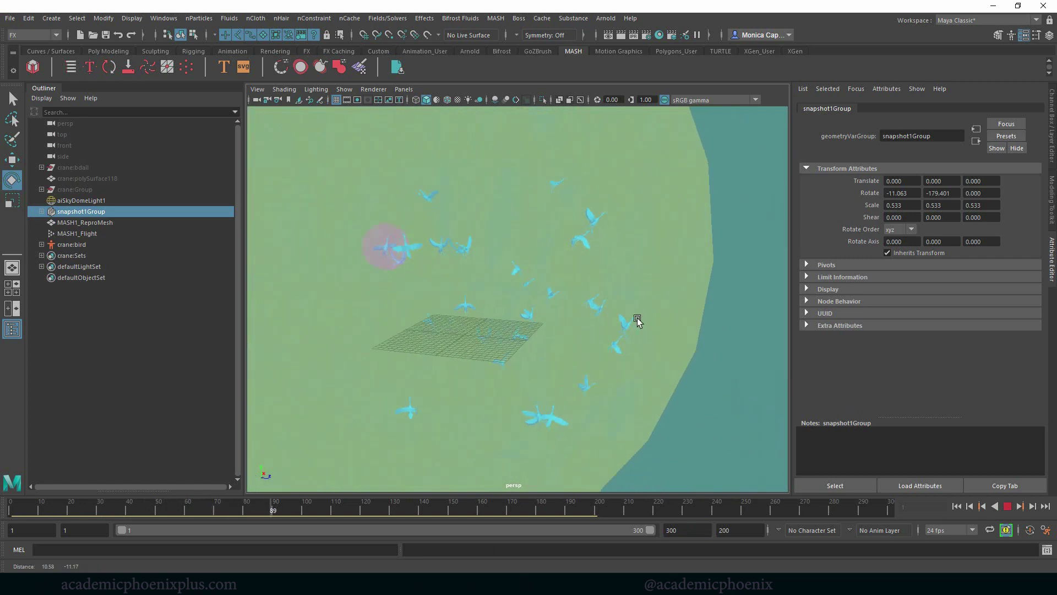
pyautogui.click(1012, 505)
# Render the flock at frame 111 from a new angle with Arnold, examine it, and minimize the render view.
pyautogui.keyDown('alt'); pyautogui.moveTo(562, 323); pyautogui.dragTo(674, 330); pyautogui.keyUp('alt')
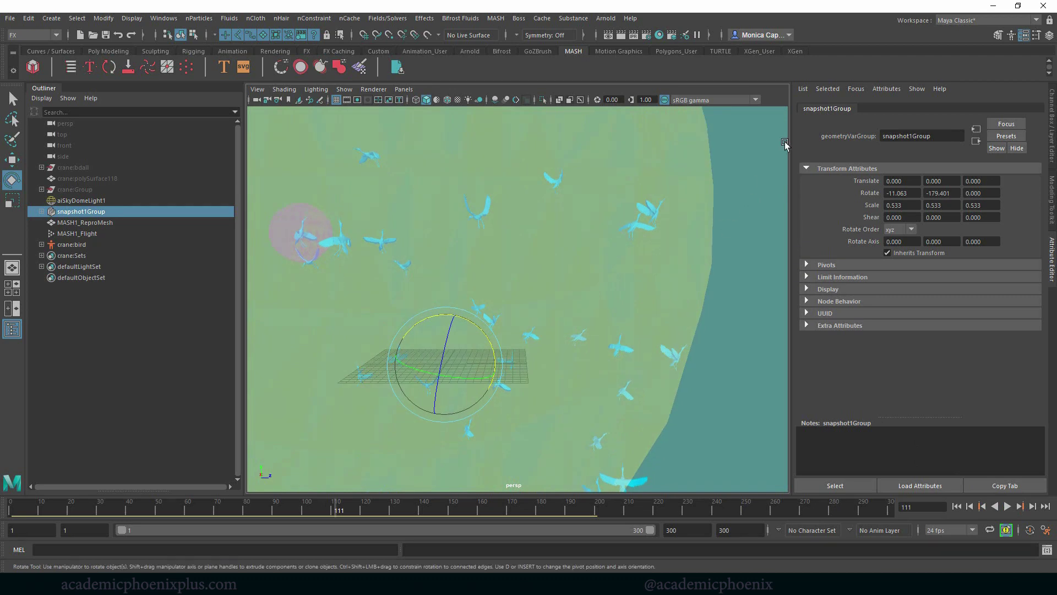
pyautogui.click(606, 18)
pyautogui.click(613, 38)
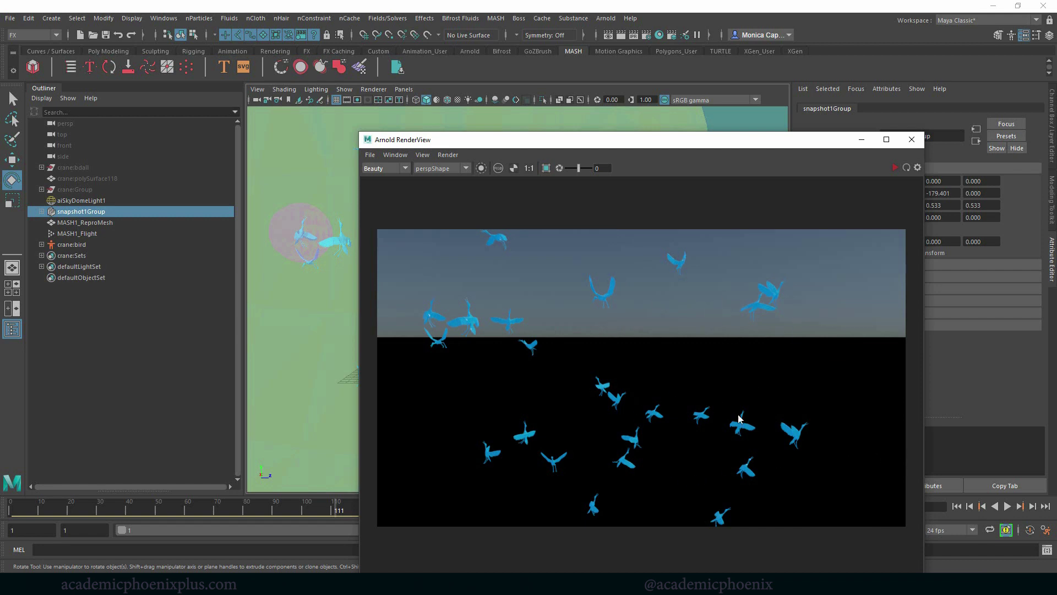
pyautogui.click(862, 140)
# Render frame 111 again from below the flock, restoring the Arnold render view and moving it aside to compare.
pyautogui.keyDown('alt'); pyautogui.moveTo(530, 308); pyautogui.dragTo(649, 165); pyautogui.keyUp('alt')
pyautogui.click(606, 18)
pyautogui.click(615, 38)
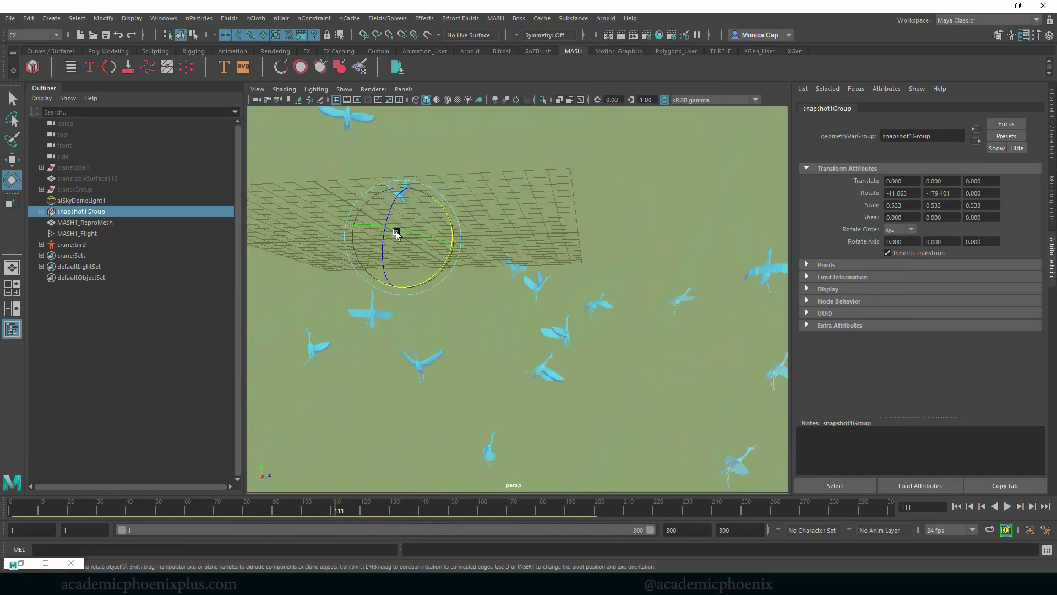
pyautogui.click(47, 562)
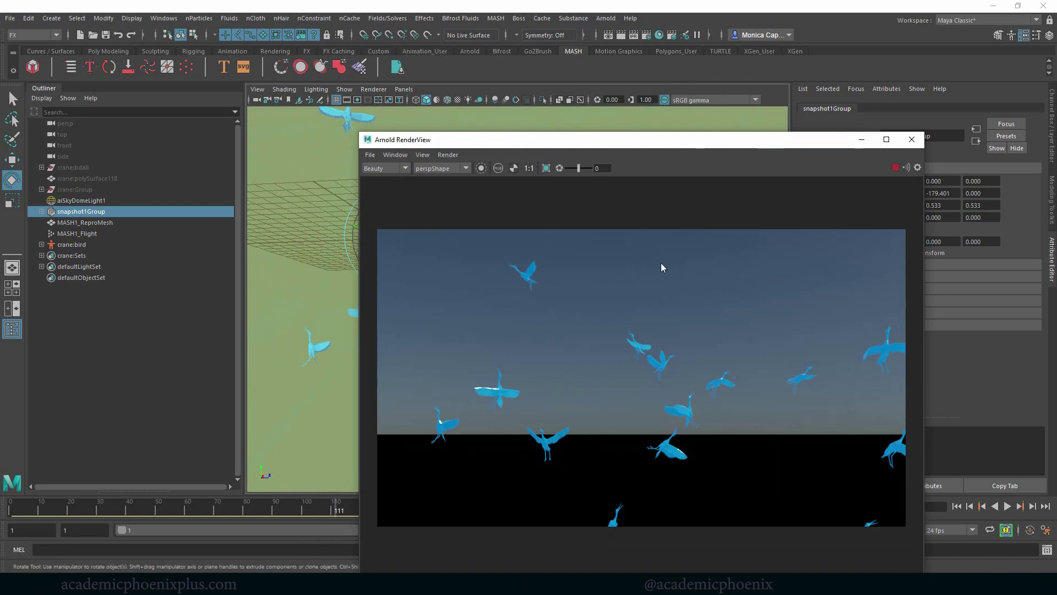
pyautogui.moveTo(763, 143); pyautogui.dragTo(742, 91)
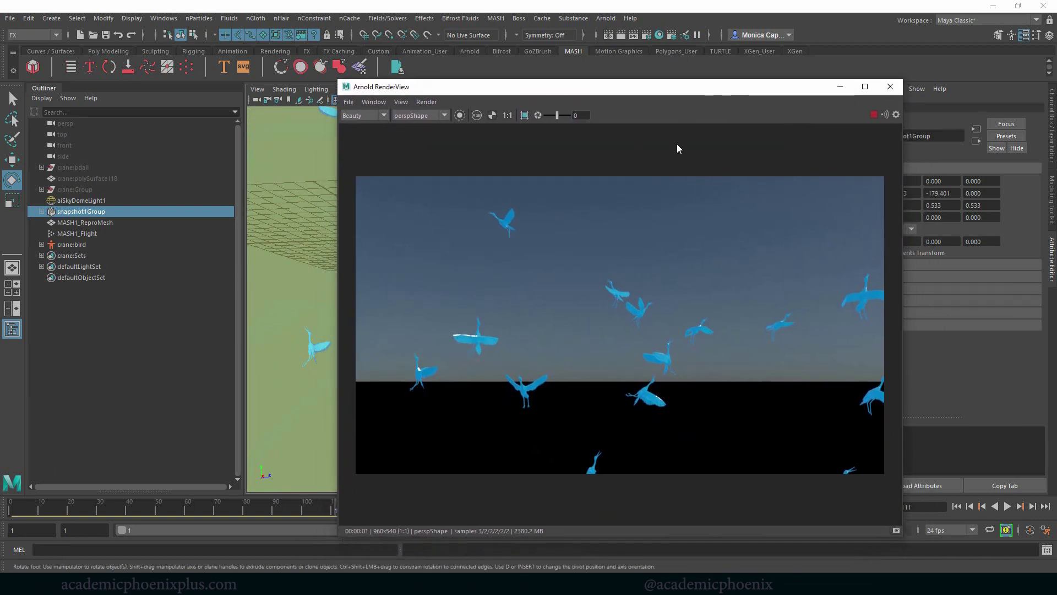
pyautogui.moveTo(589, 83); pyautogui.dragTo(353, 68)
# Tilt the crane snapshot group to about 15.66 degrees in X and play the flock from the first frame, stopping at frame 201.
pyautogui.keyDown('alt'); pyautogui.moveTo(703, 299); pyautogui.dragTo(568, 276, button='right'); pyautogui.keyUp('alt')
pyautogui.moveTo(702, 286)
pyautogui.keyDown('alt'); pyautogui.mouseDown()
pyautogui.moveTo(708, 300)
pyautogui.moveTo(700, 293)
pyautogui.mouseUp(); pyautogui.keyUp('alt')
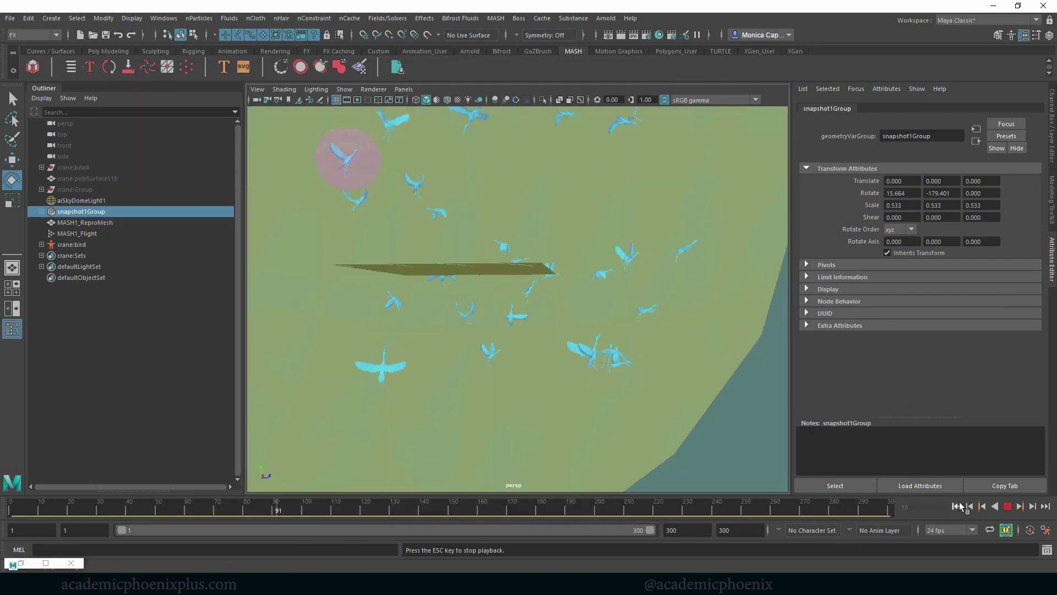
pyautogui.click(958, 507)
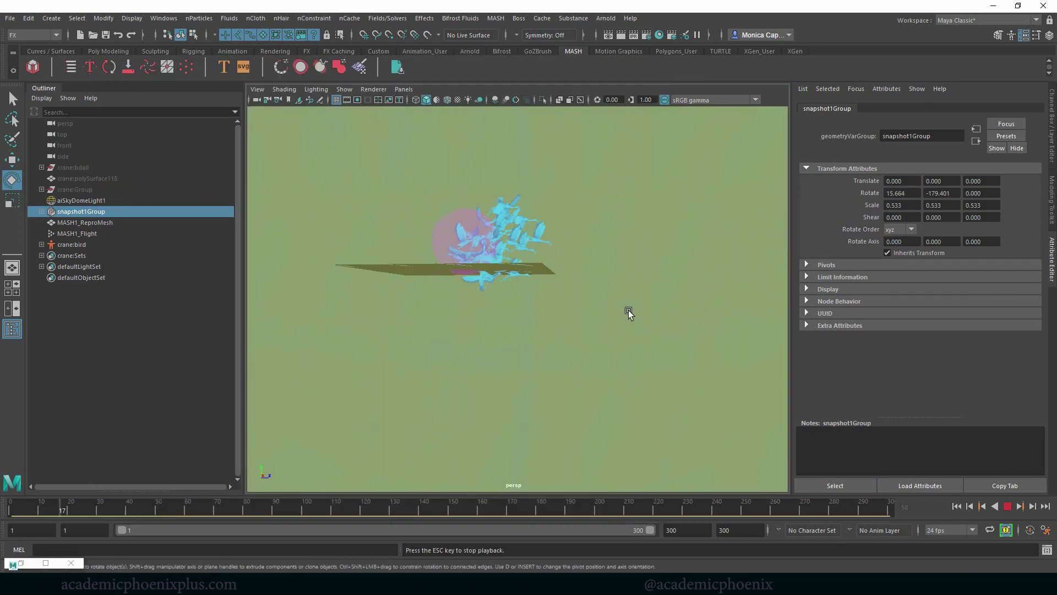
pyautogui.keyDown('alt'); pyautogui.moveTo(629, 310); pyautogui.dragTo(544, 294, button='right'); pyautogui.keyUp('alt')
pyautogui.keyDown('alt'); pyautogui.moveTo(540, 302); pyautogui.dragTo(558, 323); pyautogui.keyUp('alt')
pyautogui.moveTo(559, 324); pyautogui.dragTo(645, 345, button='right')
pyautogui.keyDown('alt'); pyautogui.moveTo(639, 320); pyautogui.dragTo(625, 316, button='right'); pyautogui.keyUp('alt')
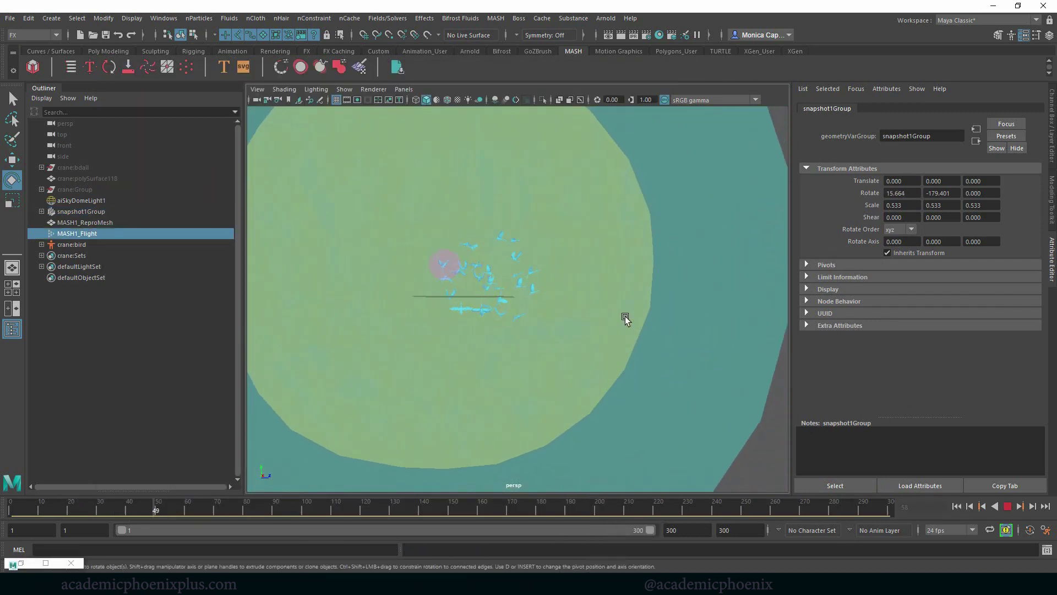
pyautogui.rightClick(664, 319)
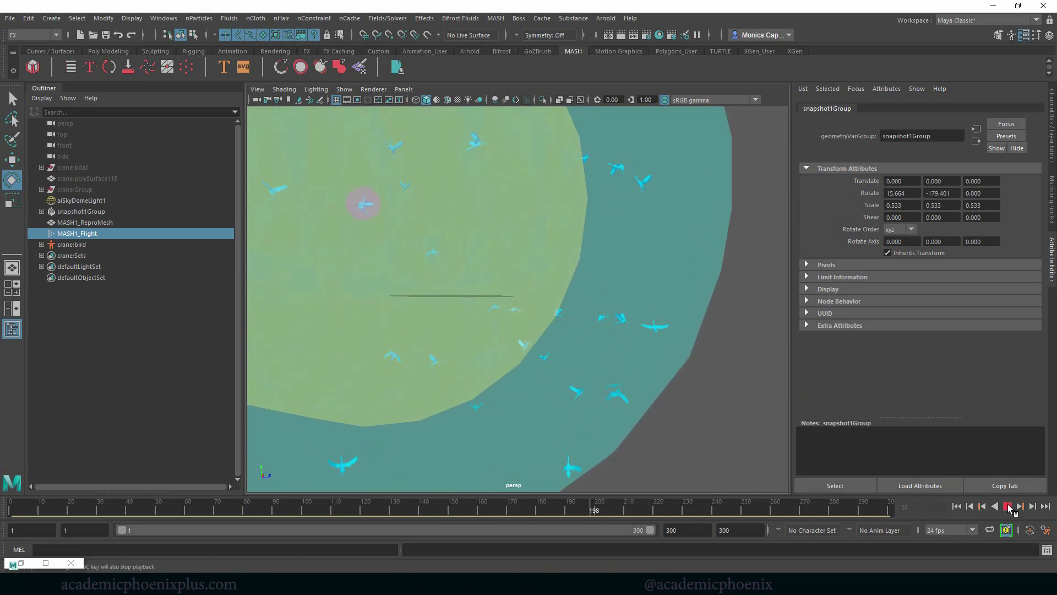
pyautogui.click(1009, 506)
# Render frame 201 with Arnold from a closer angle on the cranes, and close the render view.
pyautogui.keyDown('alt'); pyautogui.moveTo(668, 286); pyautogui.dragTo(745, 297, button='right'); pyautogui.keyUp('alt')
pyautogui.keyDown('alt'); pyautogui.moveTo(683, 286); pyautogui.dragTo(626, 232, button='middle'); pyautogui.keyUp('alt')
pyautogui.keyDown('alt'); pyautogui.moveTo(625, 232); pyautogui.dragTo(649, 229, button='right'); pyautogui.keyUp('alt')
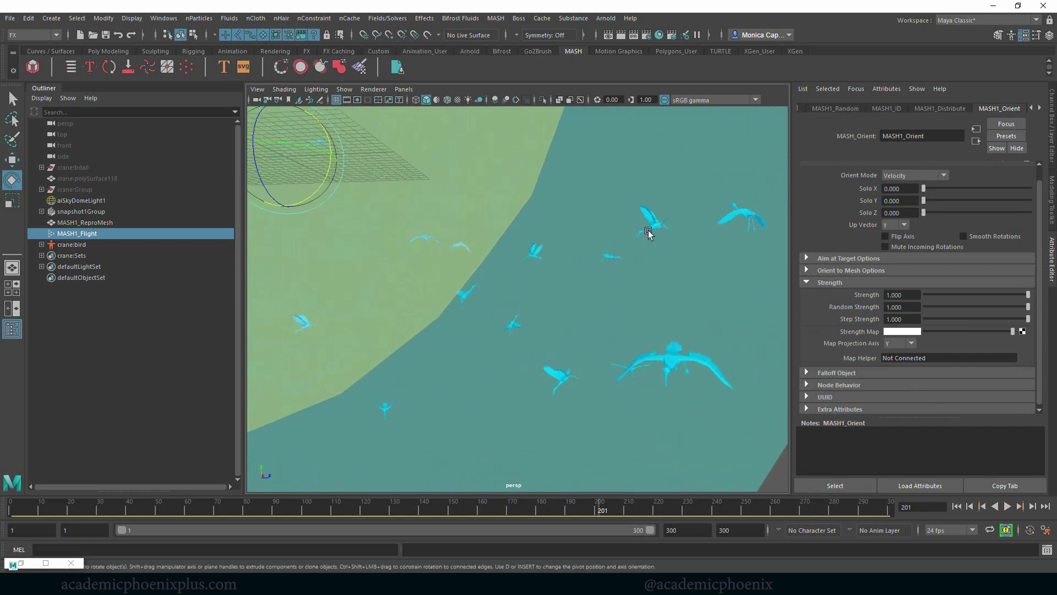
pyautogui.click(608, 21)
pyautogui.click(603, 46)
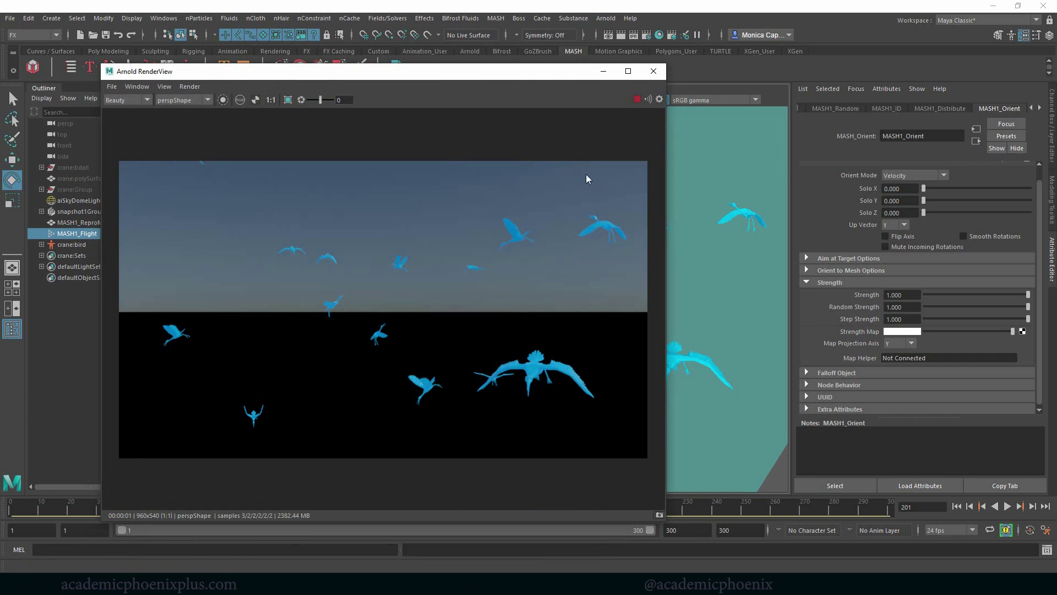
pyautogui.click(653, 71)
pyautogui.rightClick(665, 319)
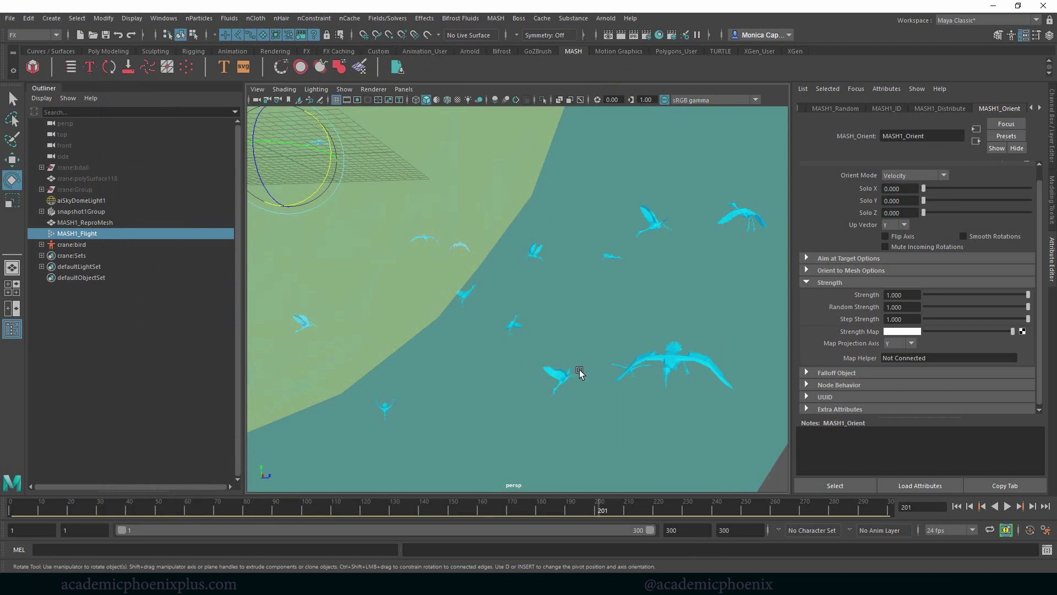
pyautogui.keyDown('alt'); pyautogui.moveTo(641, 280); pyautogui.dragTo(668, 411); pyautogui.keyUp('alt')
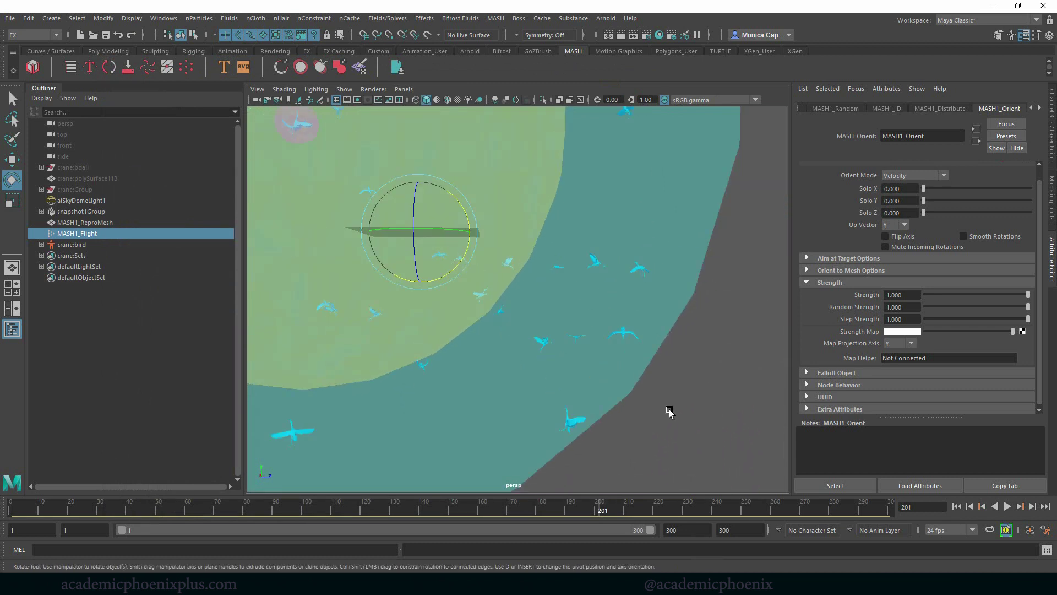